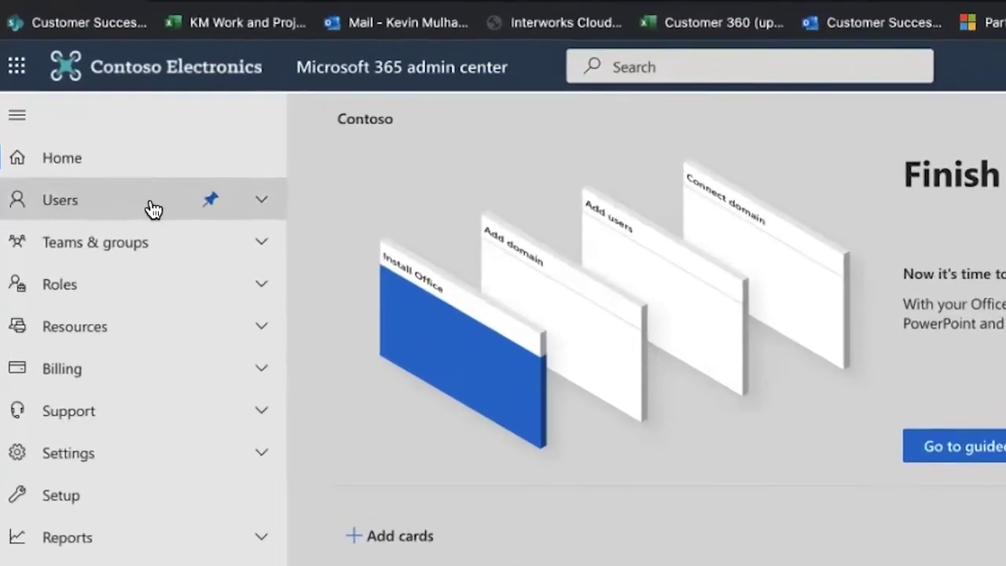
- Go to Users > Active users and start the Add a user wizard
left_click(105, 158)
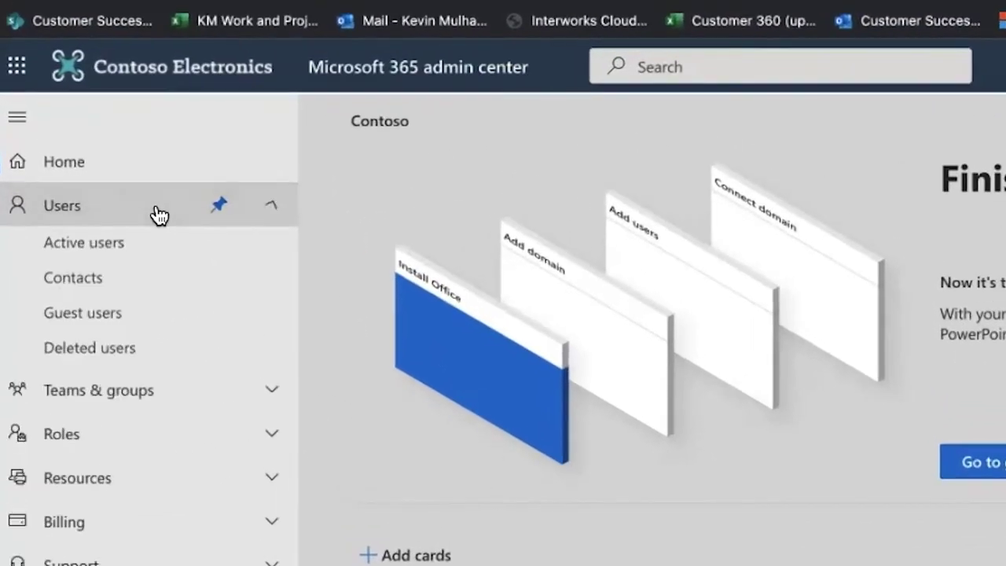
left_click(124, 252)
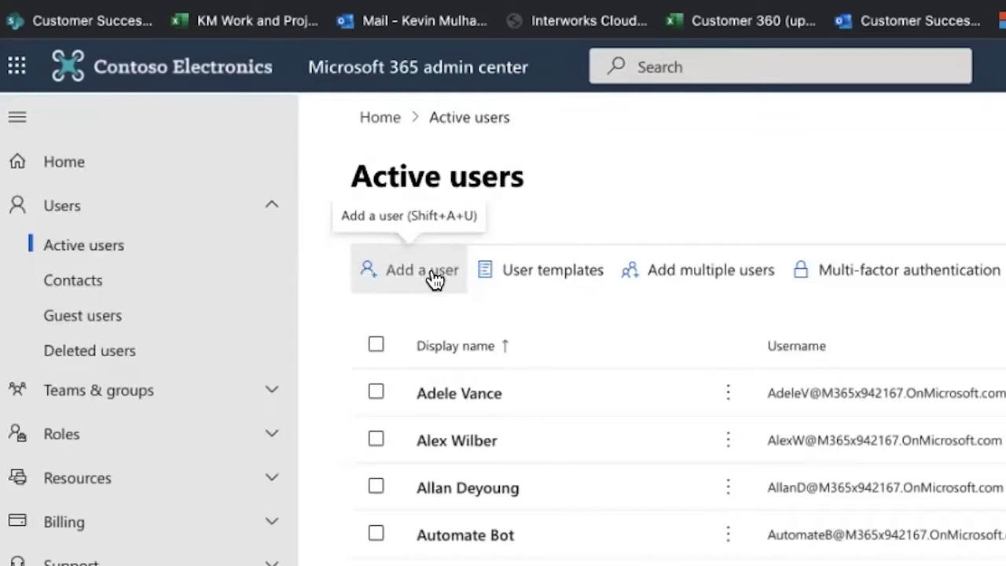
left_click(435, 271)
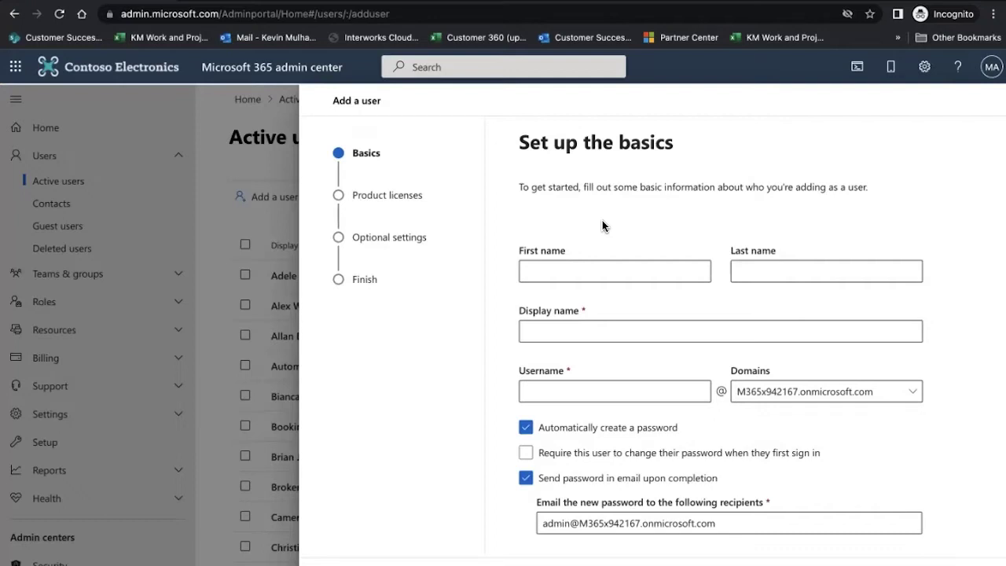
- Enter first name Jenks, last name Foodbank, display name, and username jenksfoodbank on the only domain
left_click(589, 270)
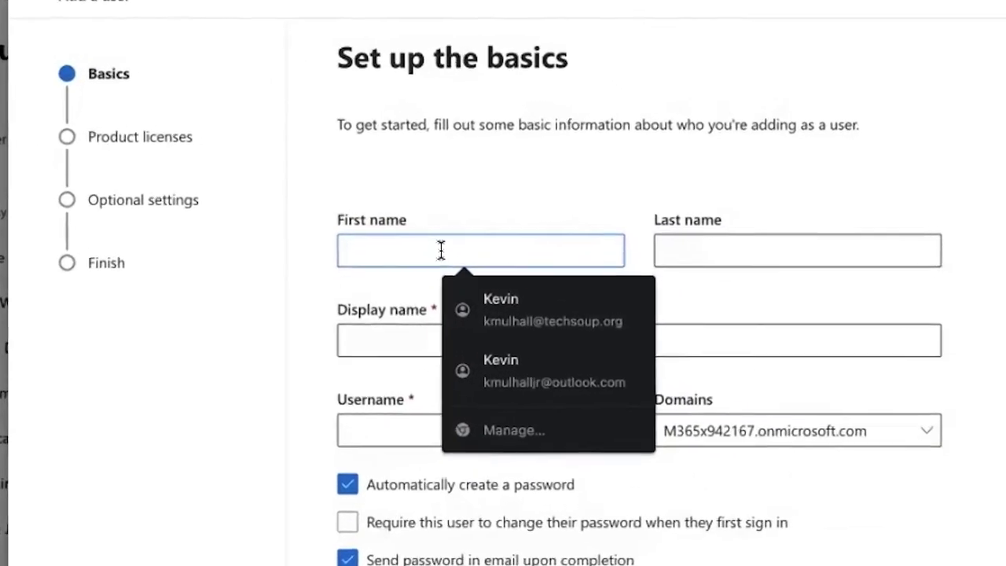
type("J")
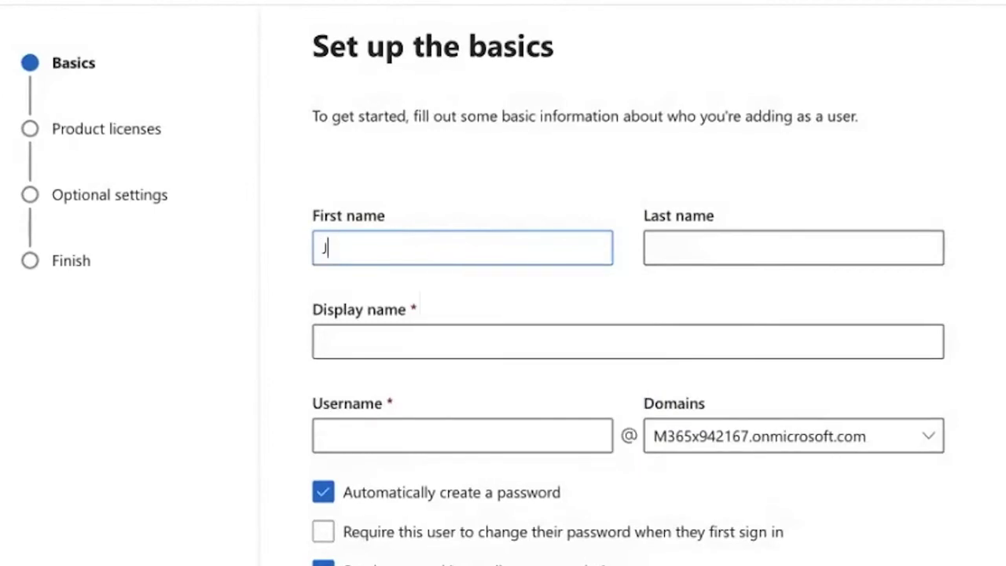
type("enks")
left_click(654, 248)
type("Foodbank")
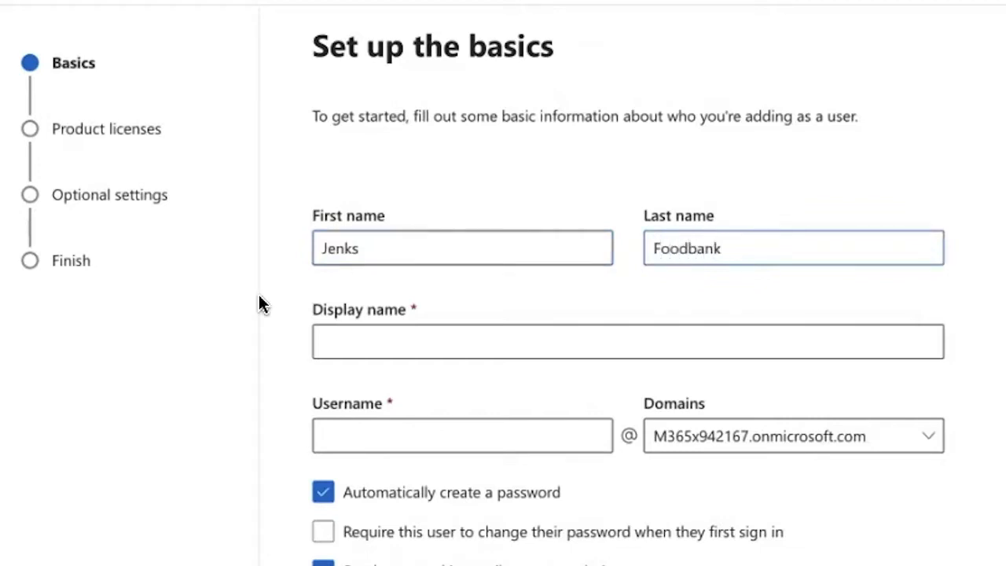
left_click(391, 342)
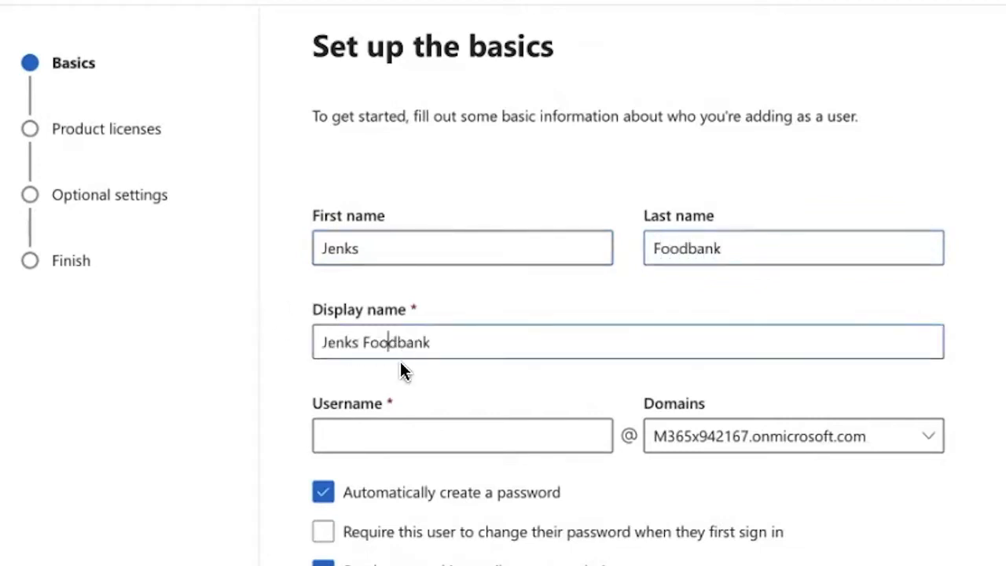
left_click(422, 443)
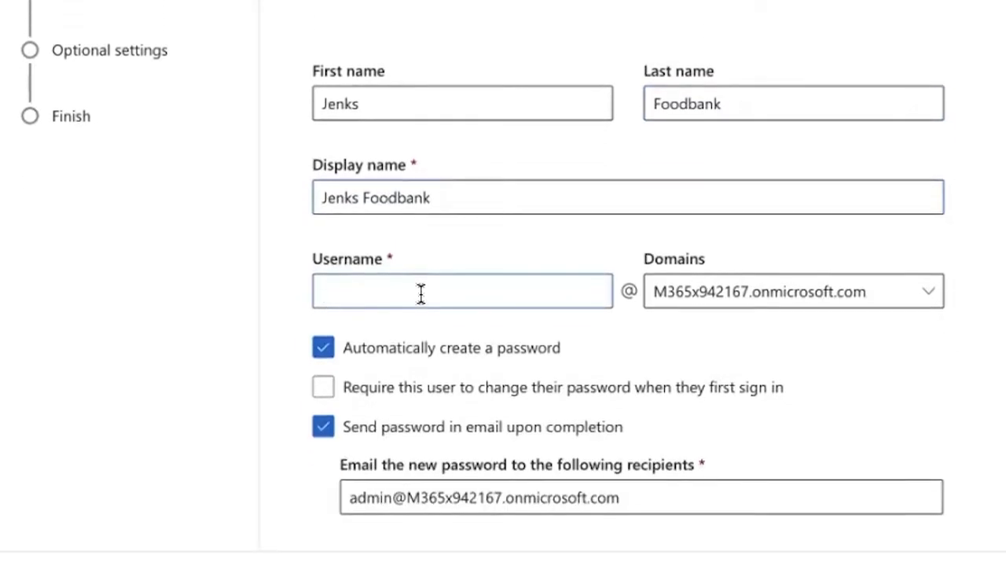
type("jenks")
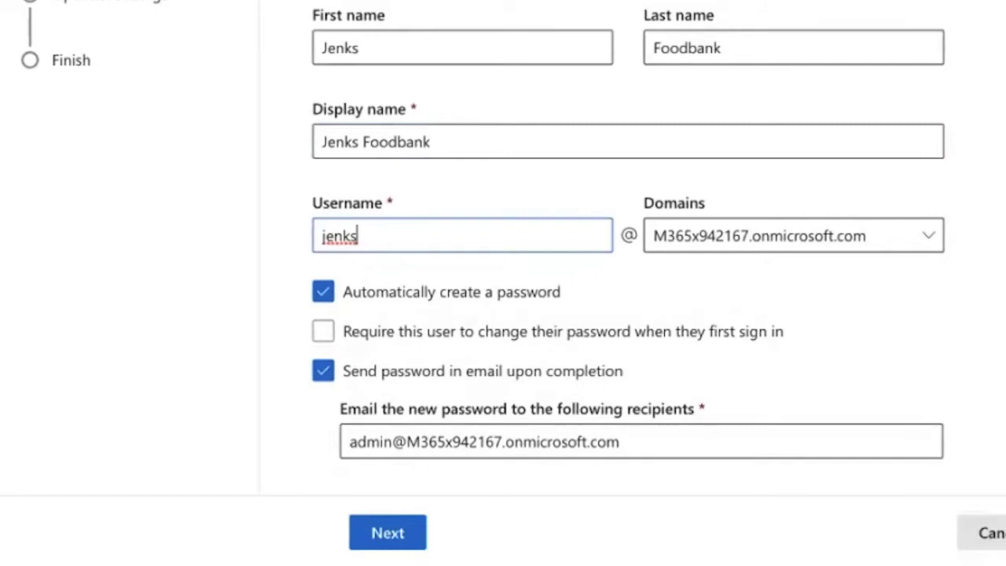
type("foodbank")
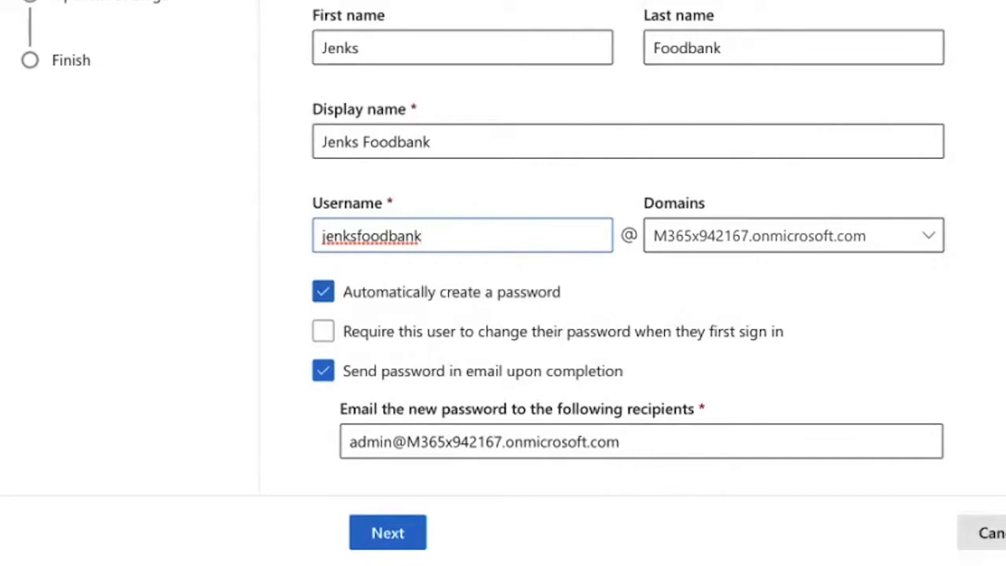
left_click(790, 245)
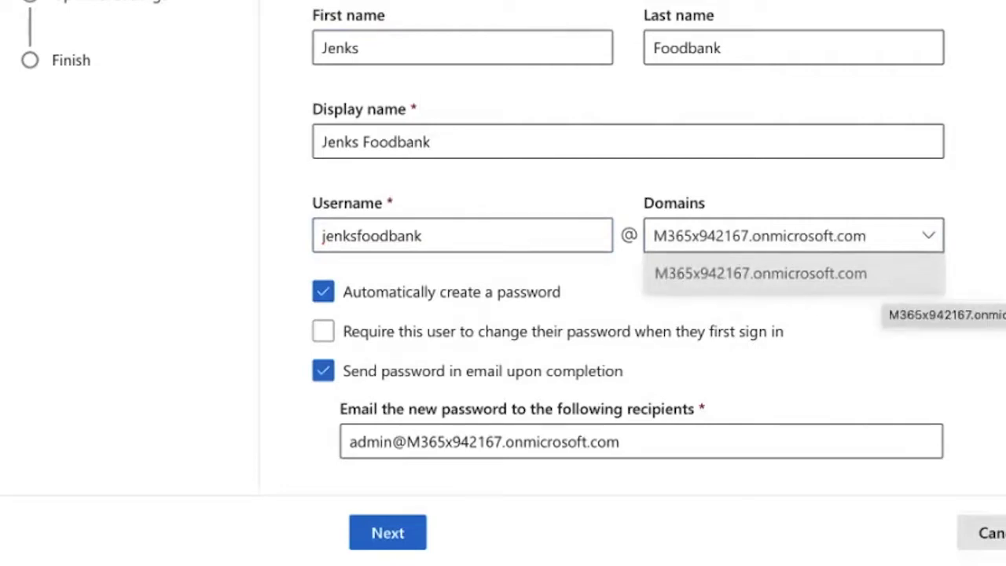
left_click(833, 283)
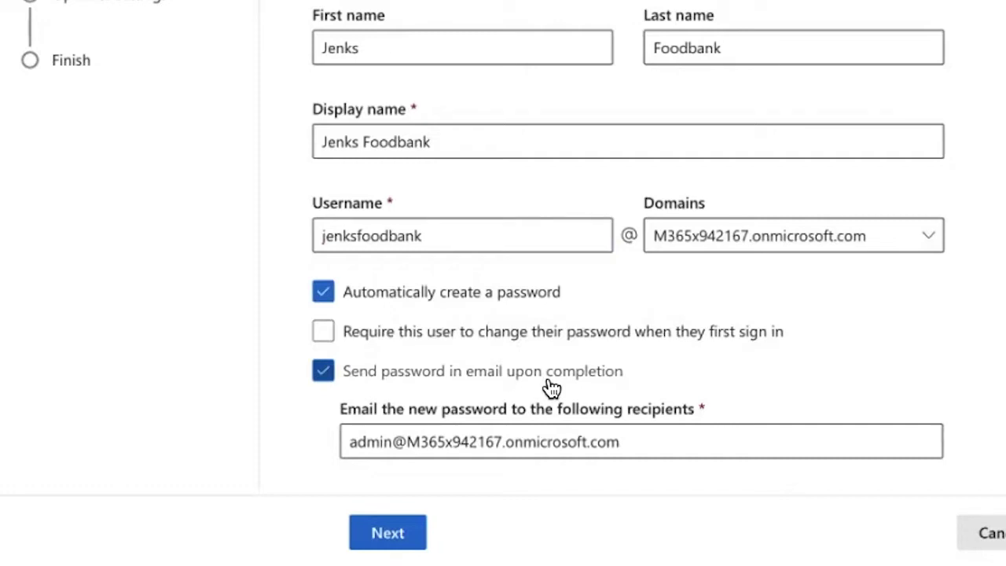
- Replace the password recipient with an outside e-mail address from the suggestions
triple_click(600, 442)
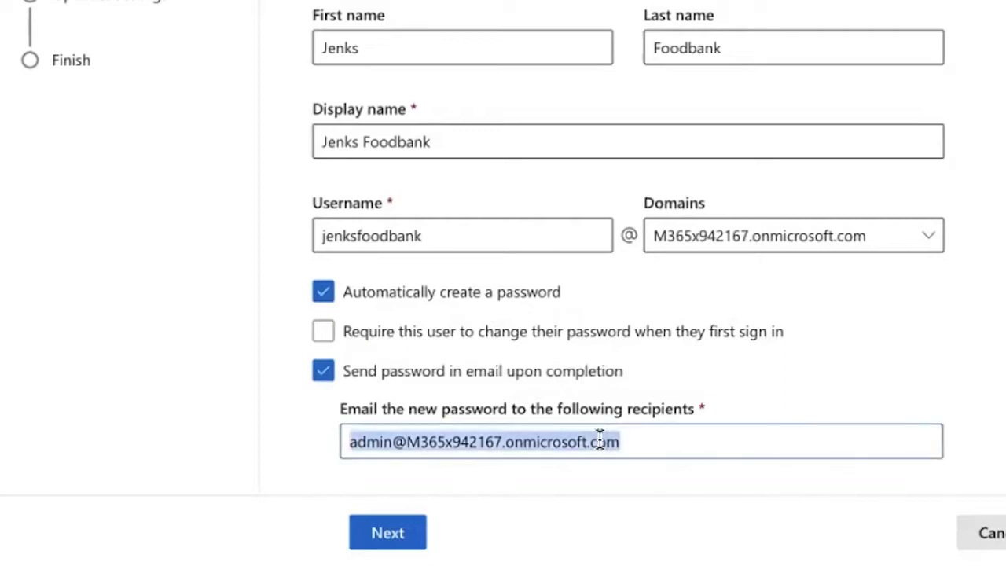
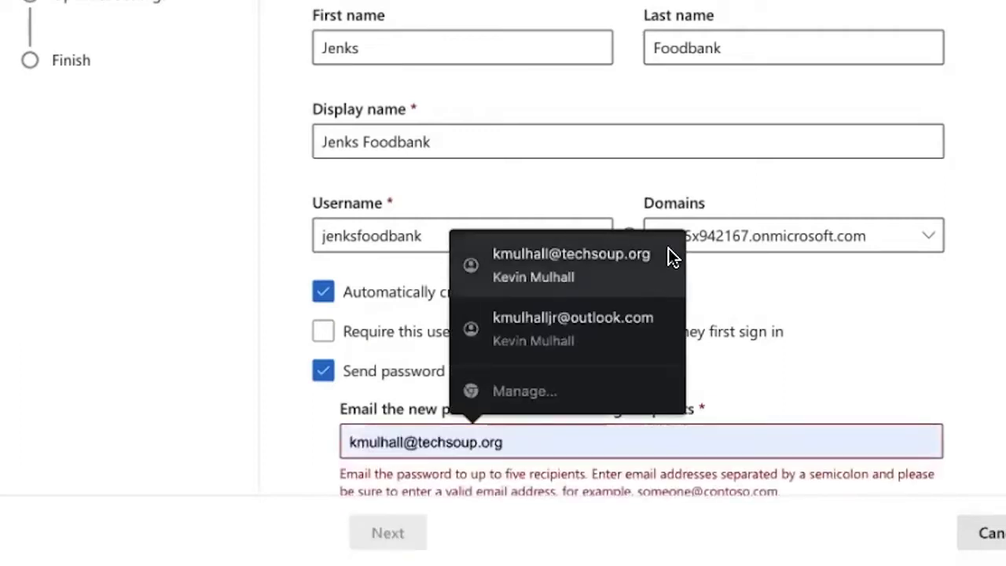
left_click(669, 247)
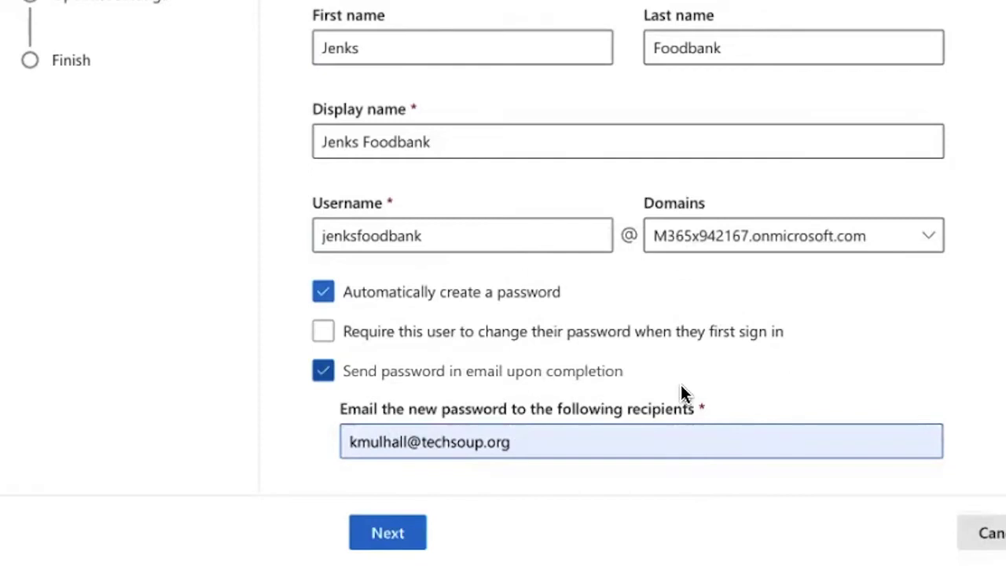
- Swap the Power Automate Free licence for Office 365 E3 and continue to Optional settings
left_click(393, 535)
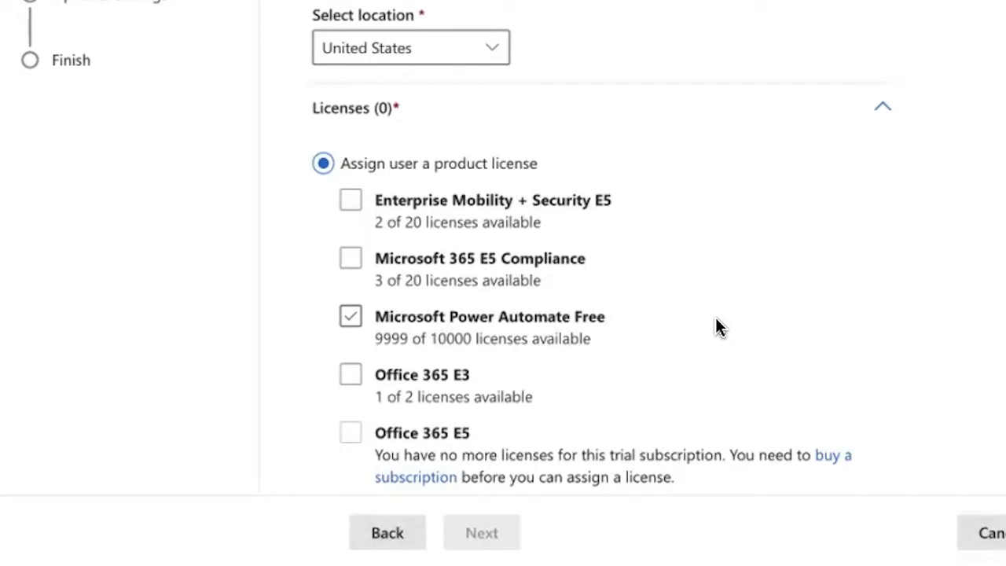
left_click(715, 317)
left_click(582, 375)
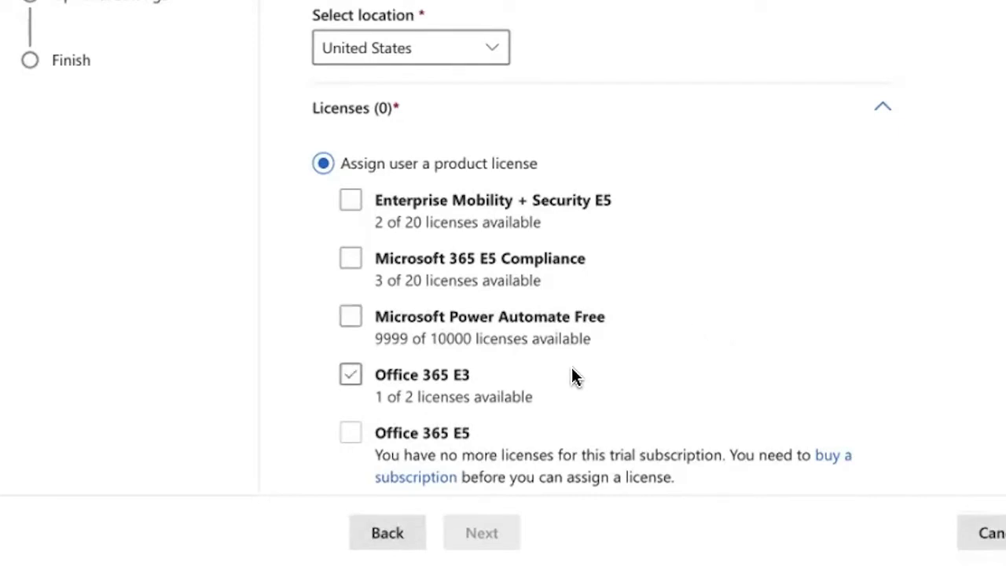
left_click(352, 376)
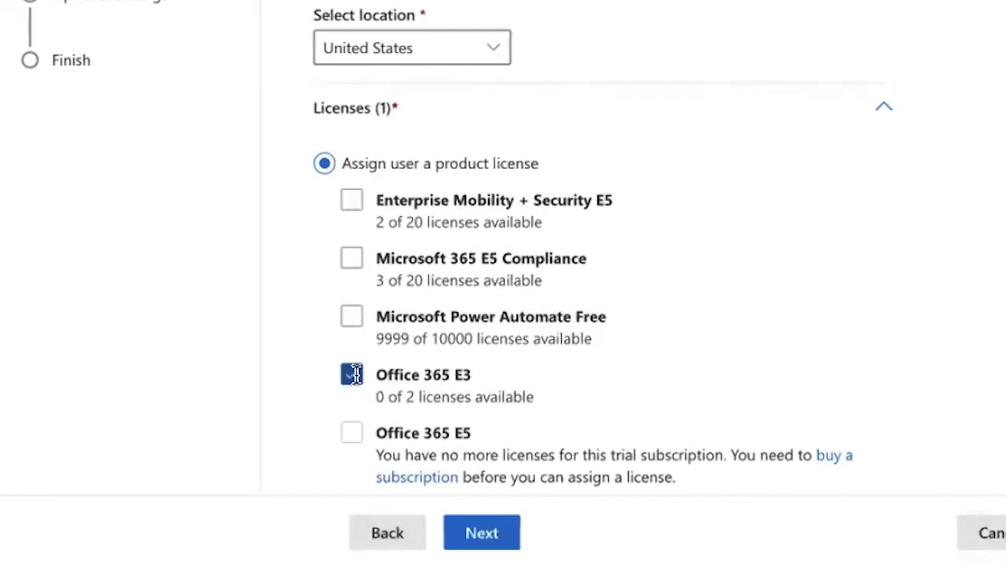
left_click(483, 534)
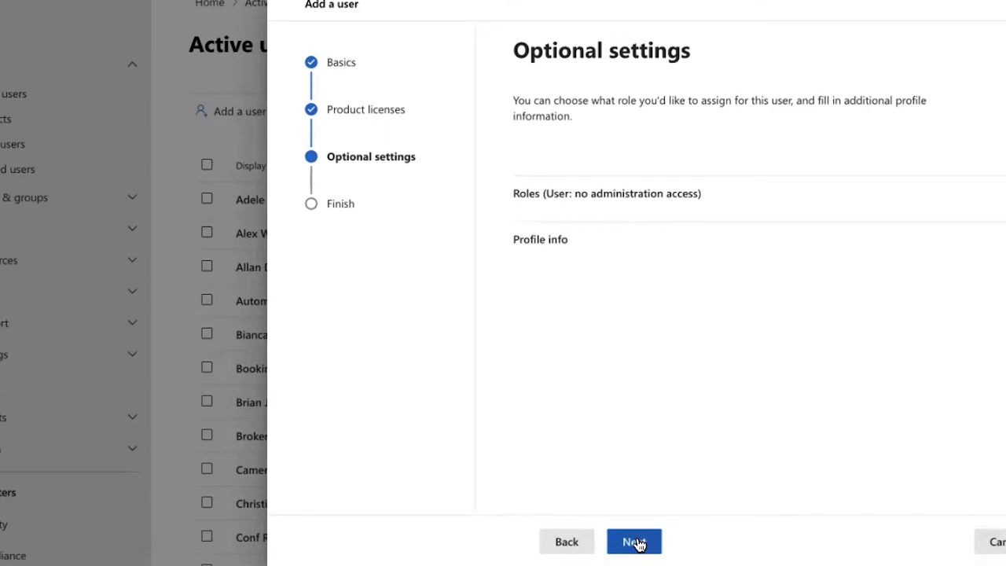
- Review the settings, finish adding the Jenks Foodbank user, and scroll through the confirmation
left_click(635, 543)
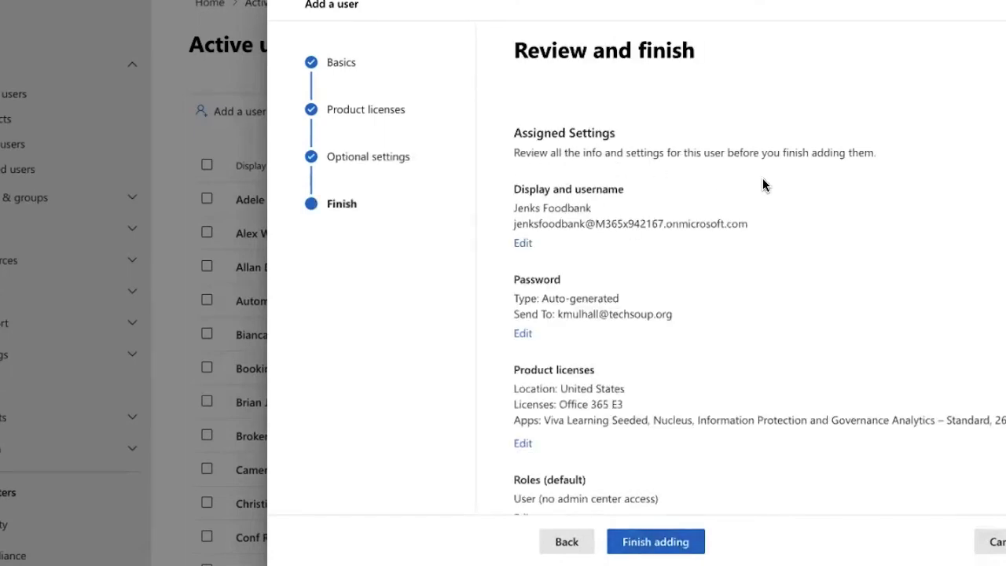
scroll(763, 184, "down", 3)
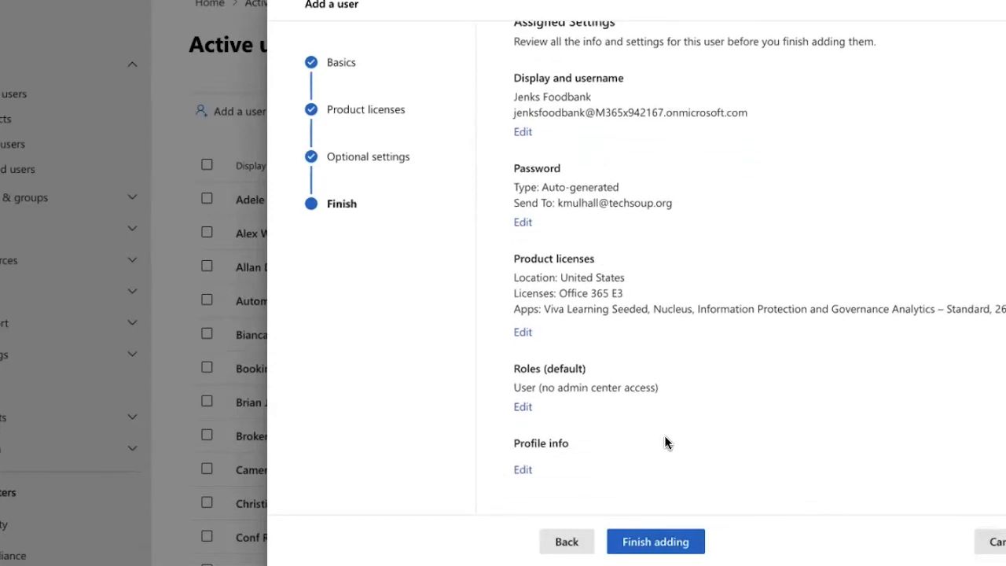
left_click(657, 545)
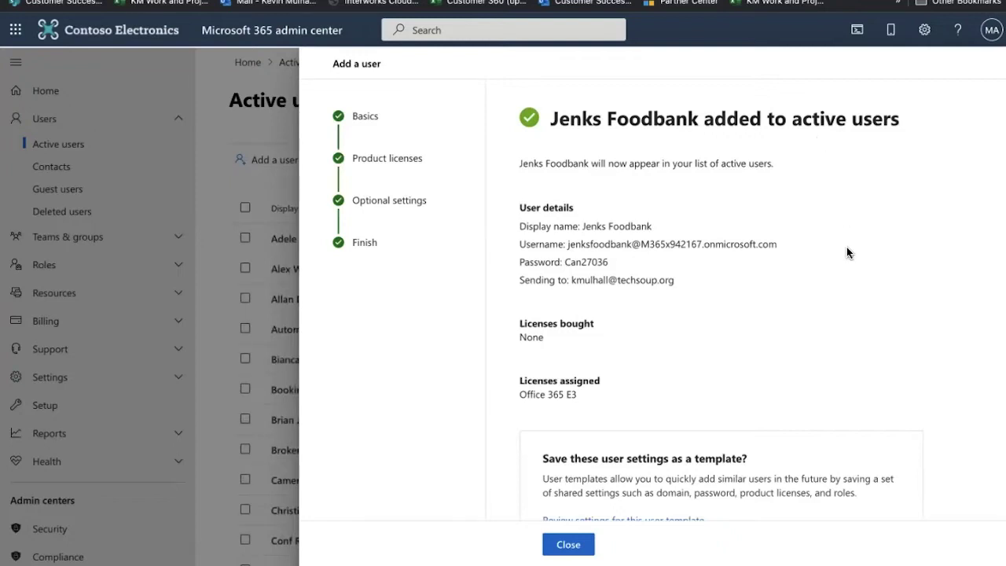
scroll(847, 252, "down", 3)
scroll(846, 252, "down", 5)
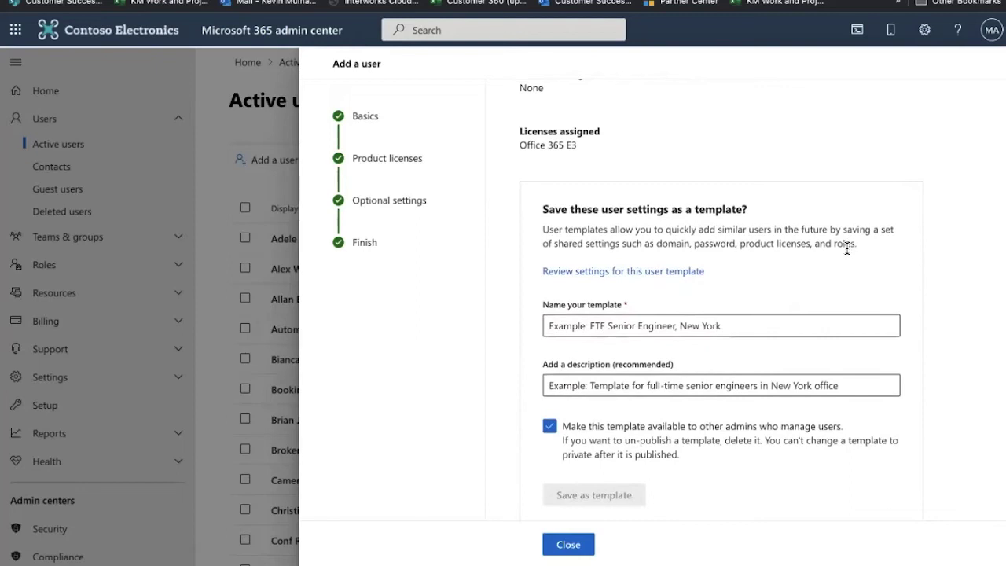
scroll(847, 250, "down", 1)
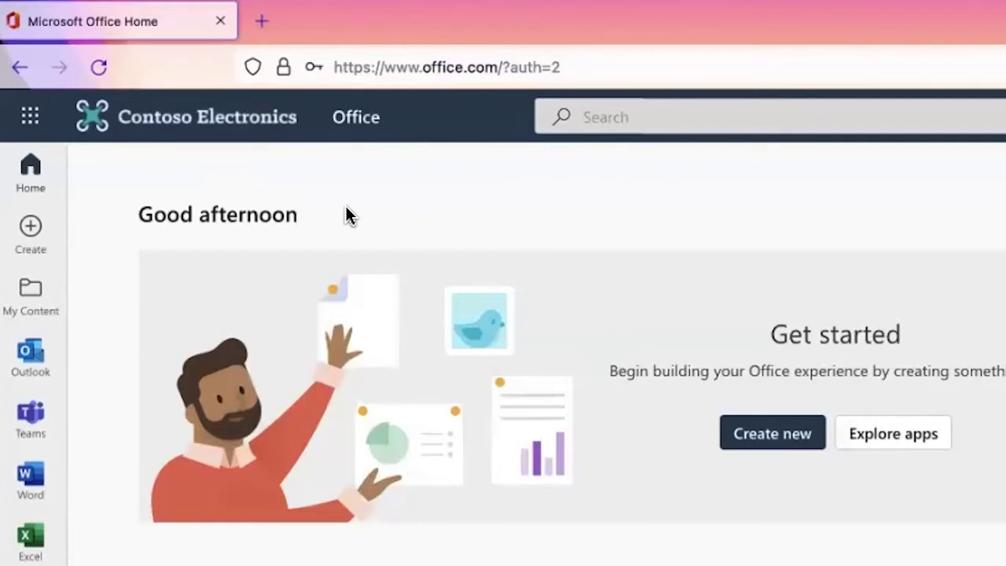
- Bring up the app launcher and expand its All apps list to reach Bookings
left_click(41, 130)
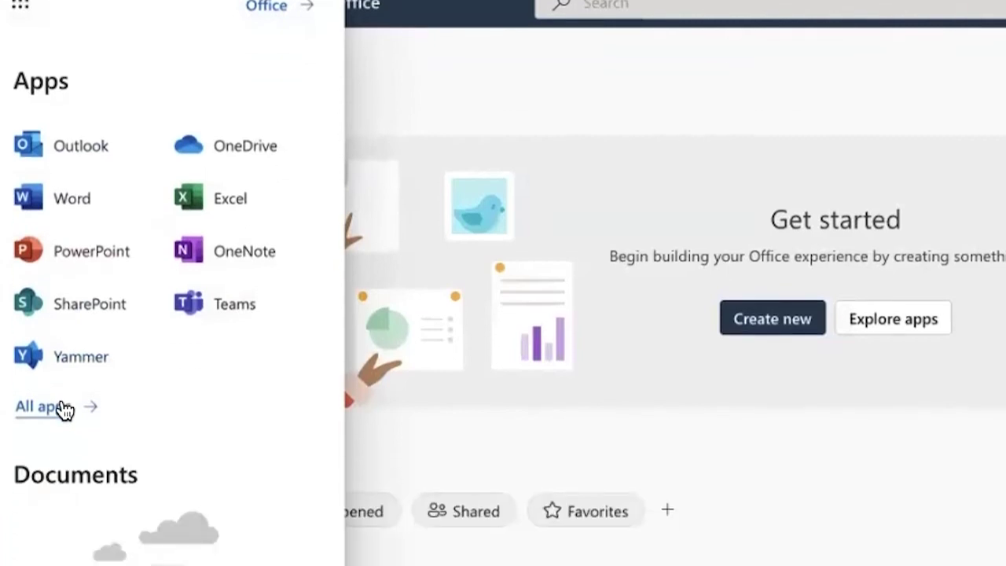
left_click(63, 409)
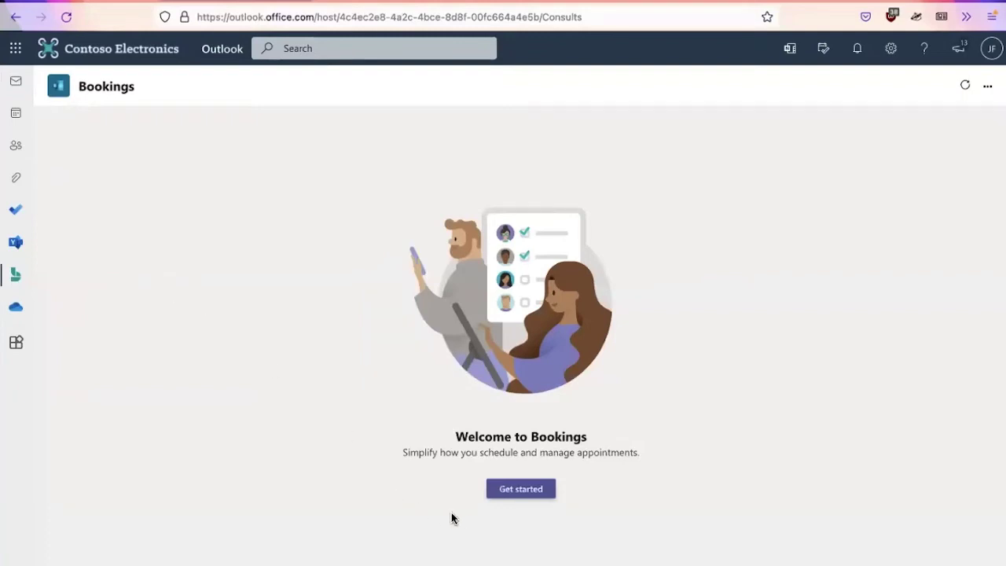
- Start a new booking calendar named Jenks Foodbank with business type Other
left_click(521, 491)
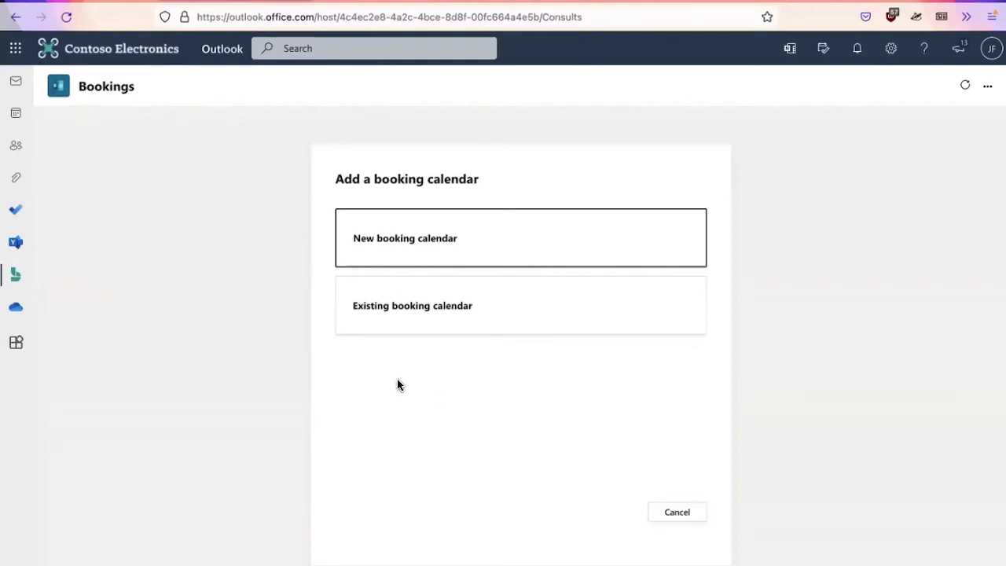
left_click(415, 239)
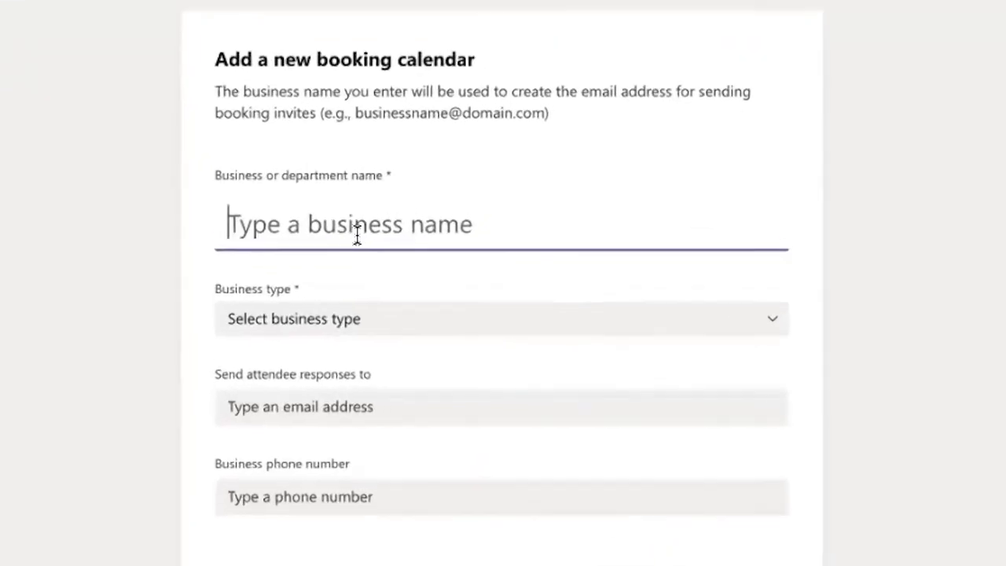
type("J")
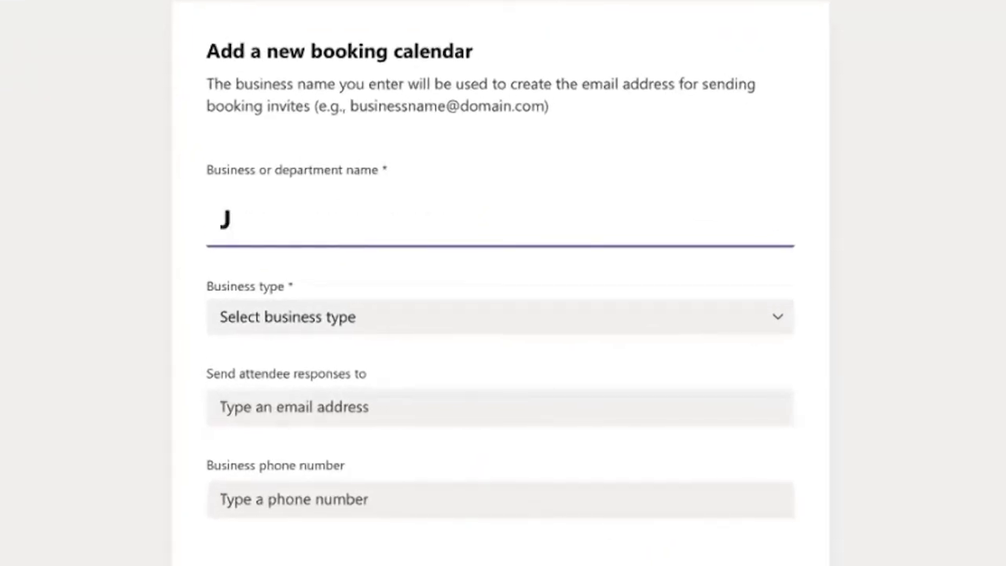
type("enks F")
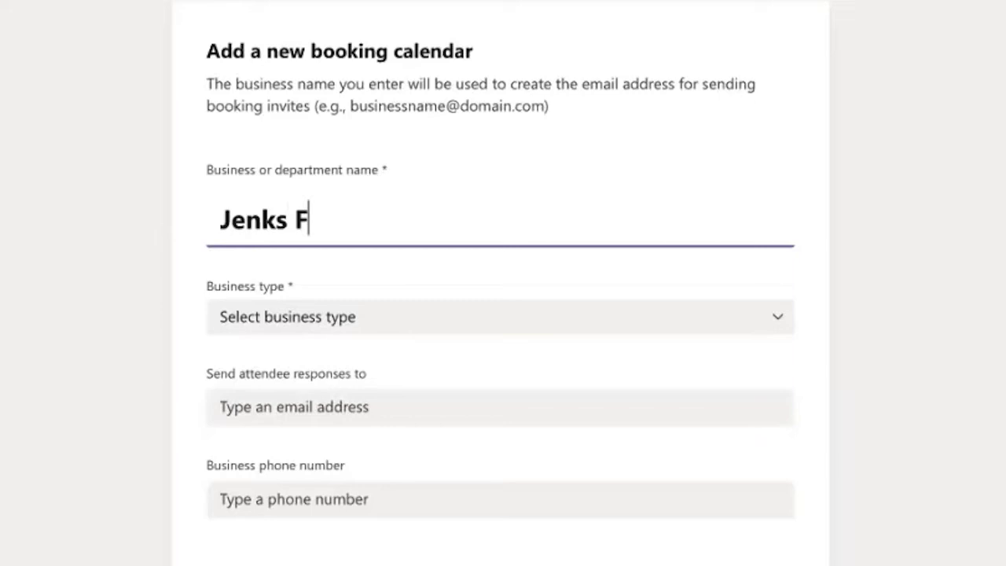
type("oodbank")
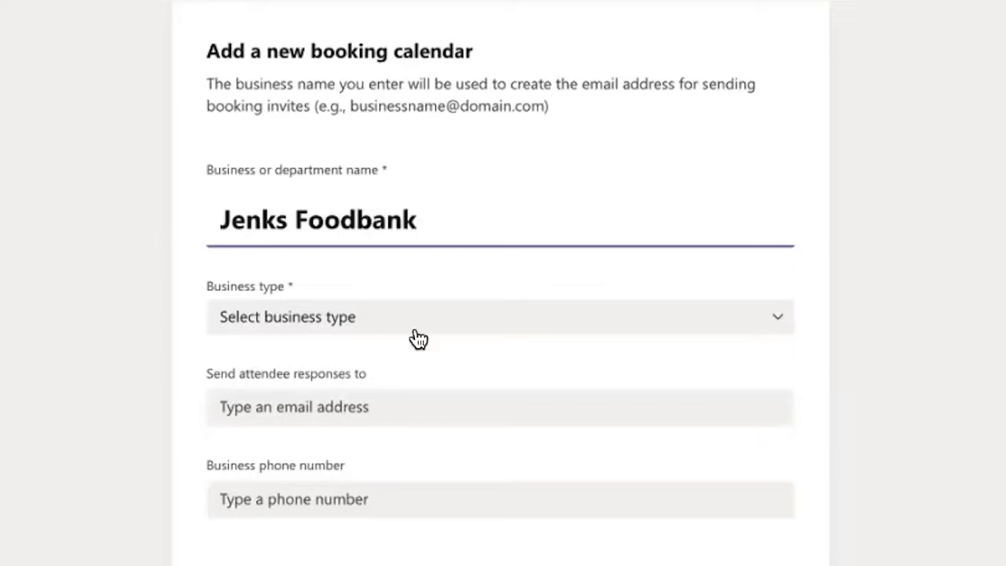
left_click(419, 319)
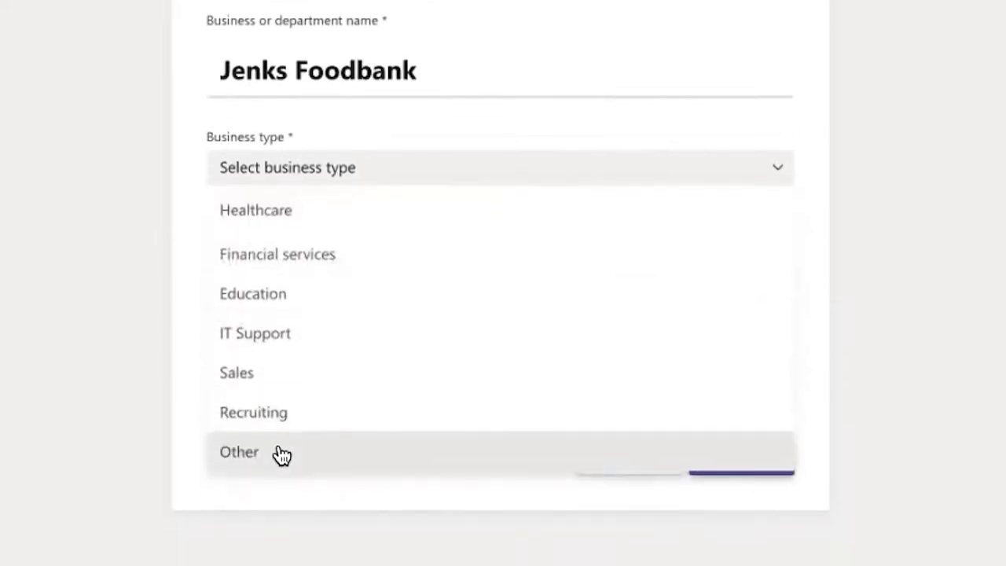
left_click(281, 455)
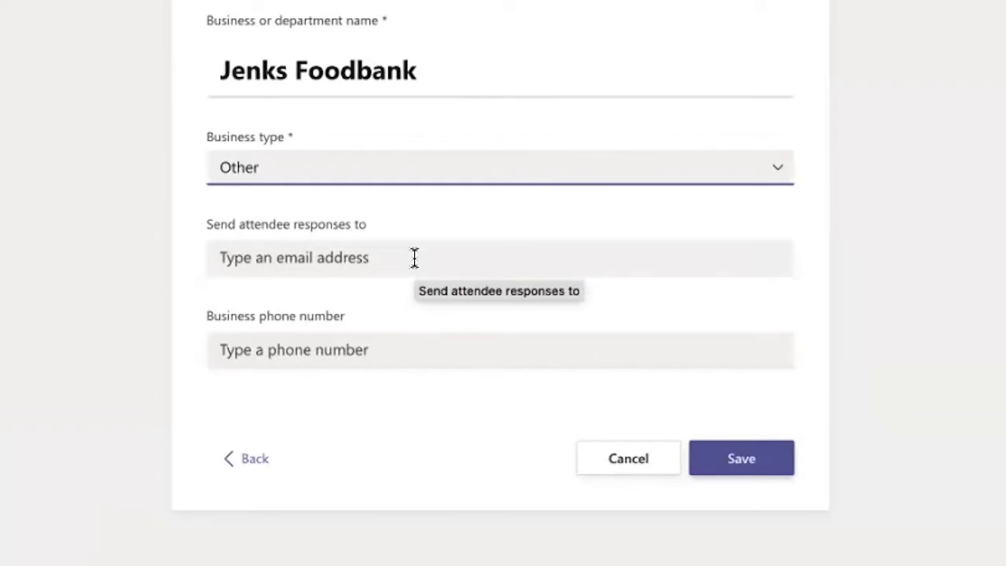
- Enter the attendee response e-mail and business phone number, then save the calendar
left_click(414, 258)
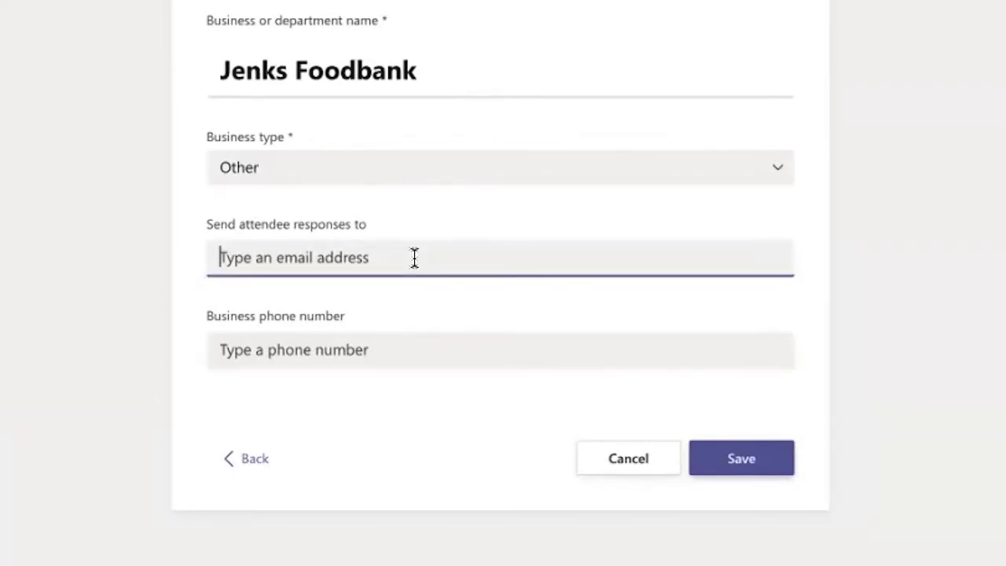
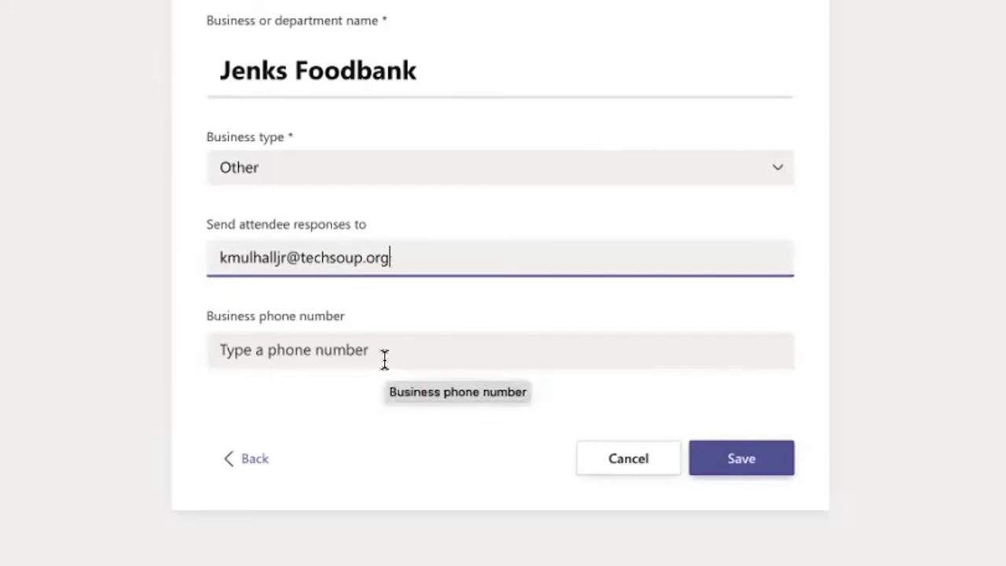
left_click(385, 359)
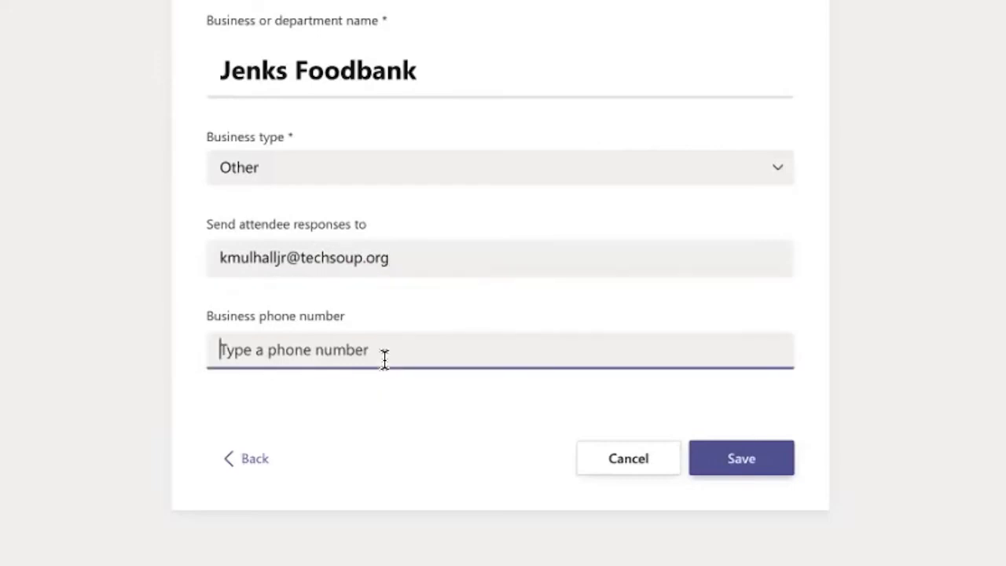
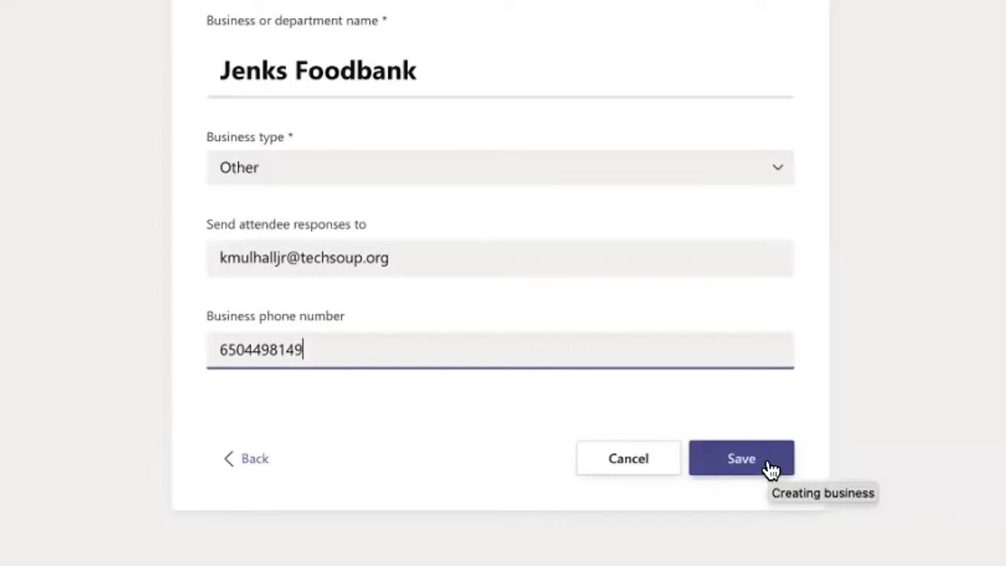
left_click(771, 470)
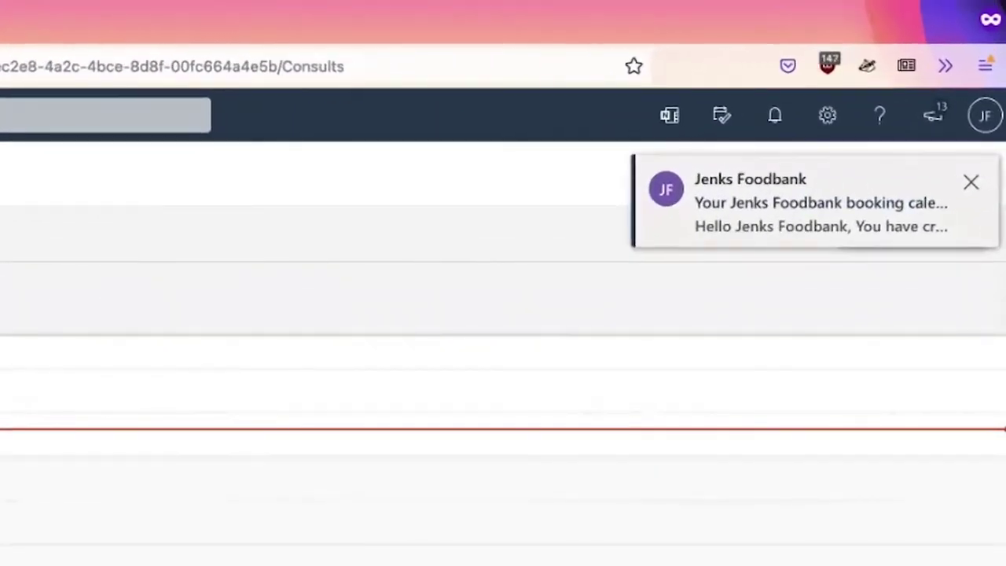
- Dismiss the calendar-created notice and launch the Bookings web app in a new tab
left_click(972, 182)
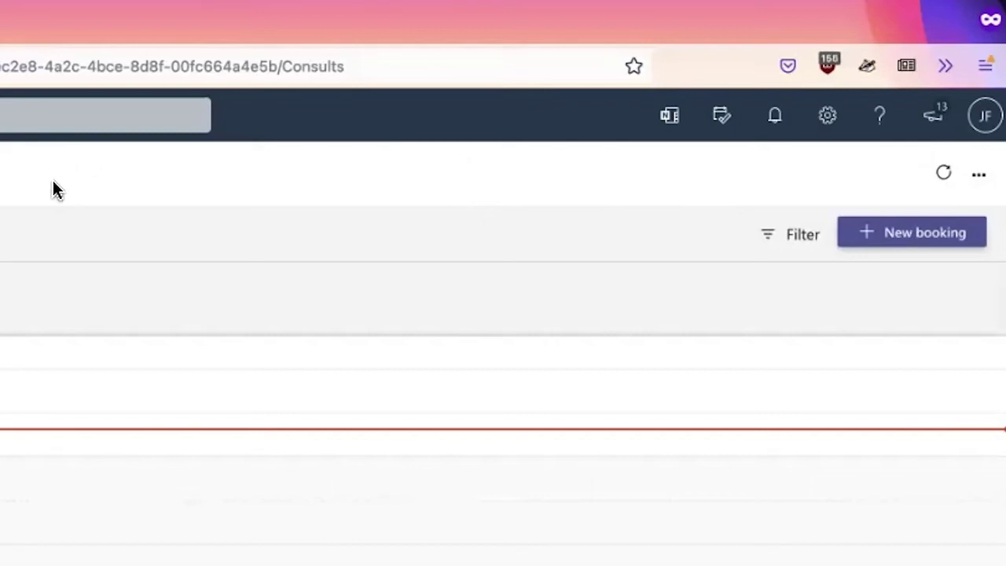
left_click(979, 174)
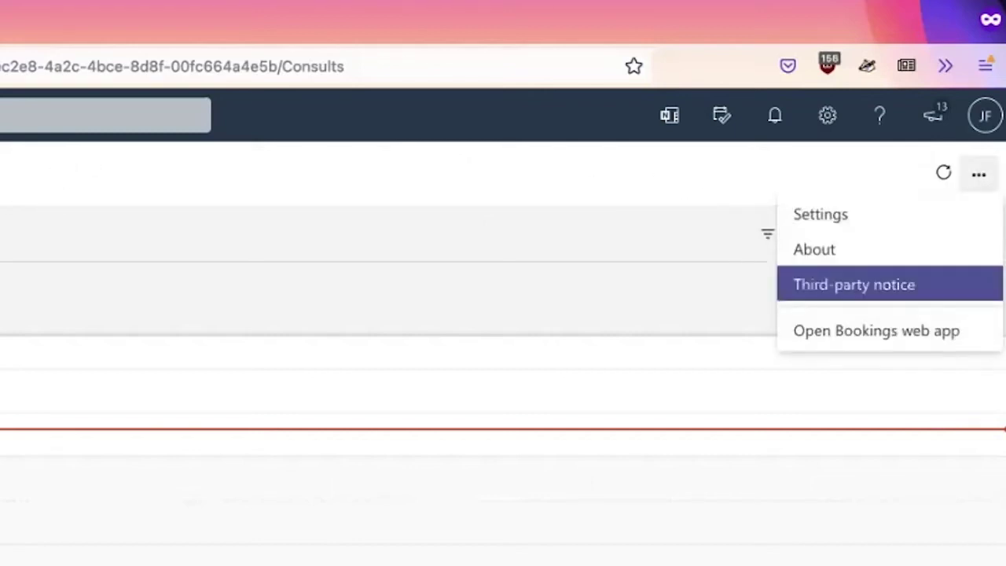
left_click(876, 331)
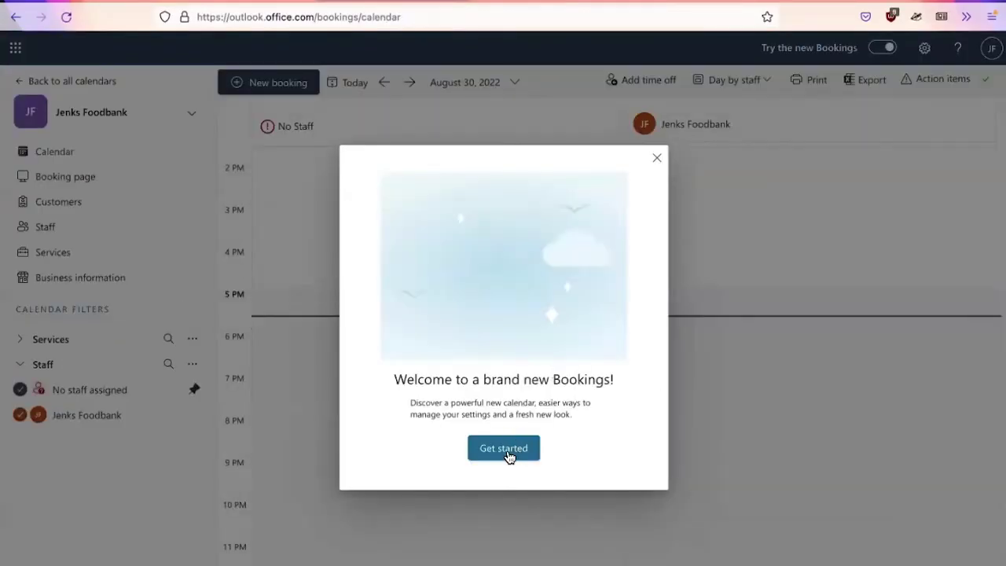
- Dismiss the welcome dialog and calendar tip, then expand the Services calendar filter
left_click(507, 452)
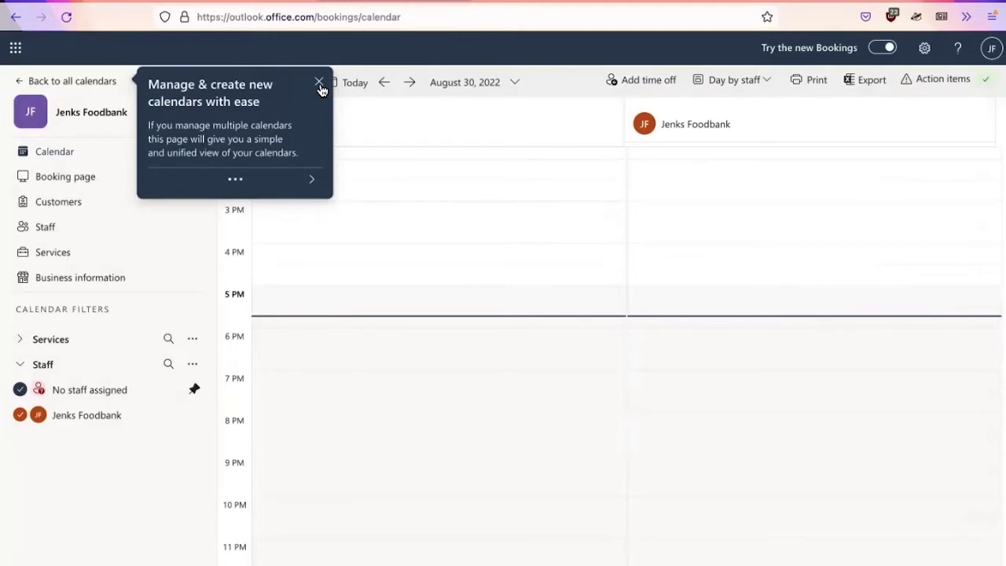
left_click(319, 83)
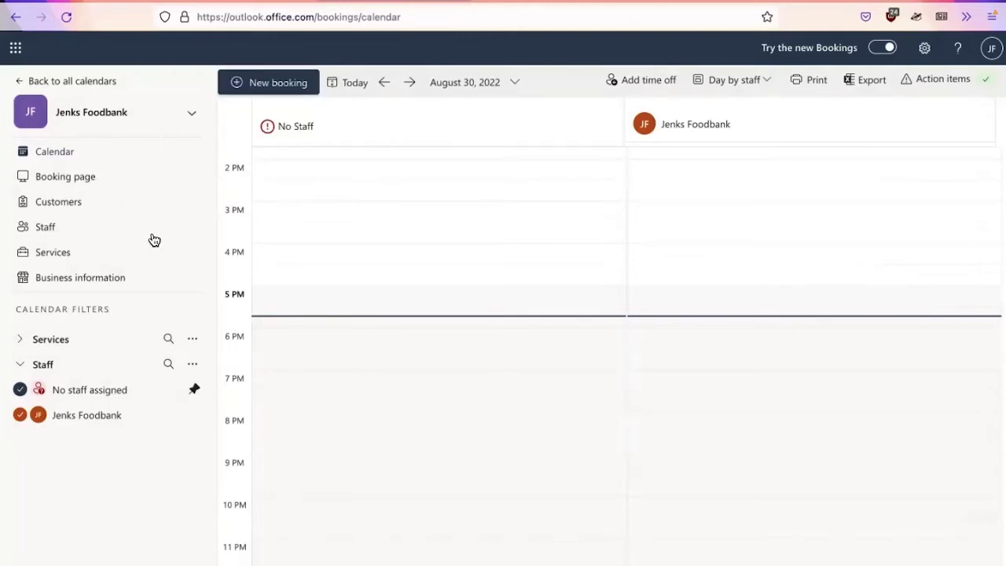
left_click(59, 340)
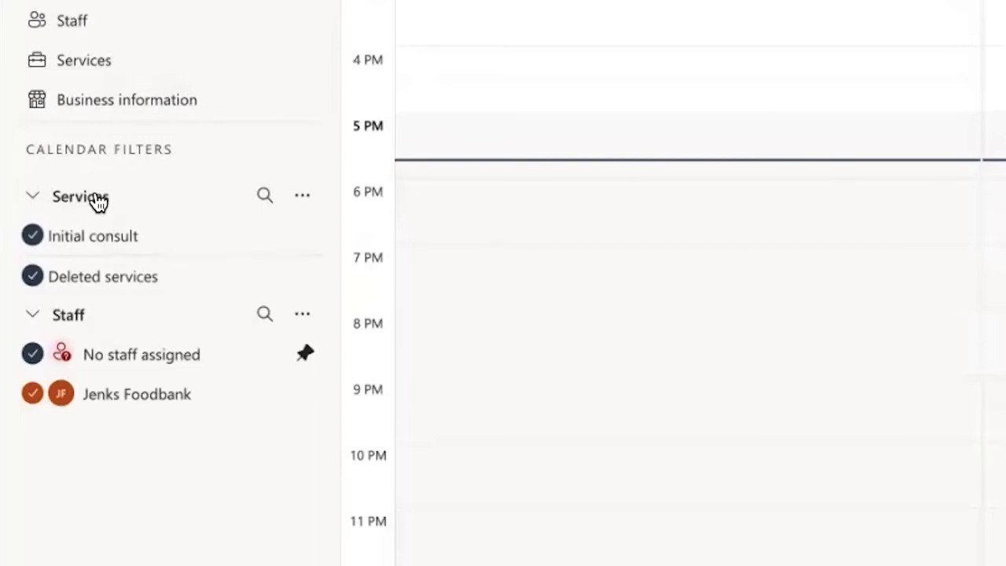
- Add a service named Food Pickup described as 'Pickup from the Jenks distro center'
left_click(303, 197)
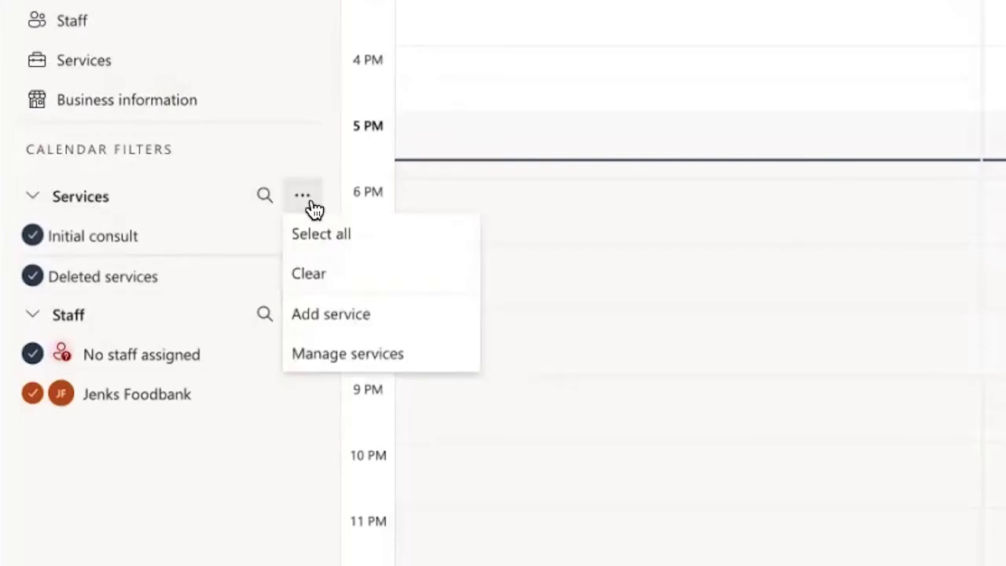
left_click(336, 315)
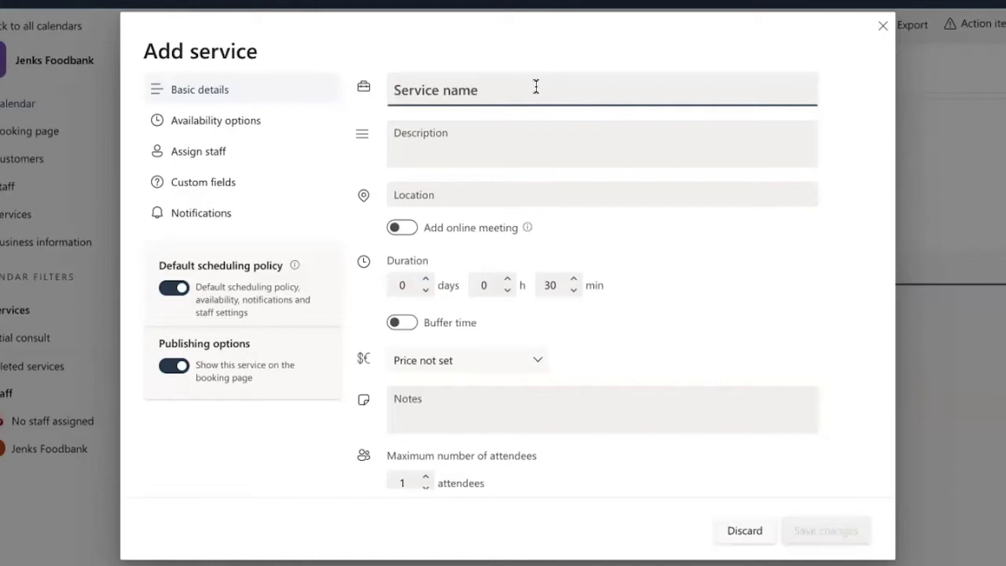
type("Food Pickup")
left_click(479, 134)
type("Pickup from the Jenks distro center")
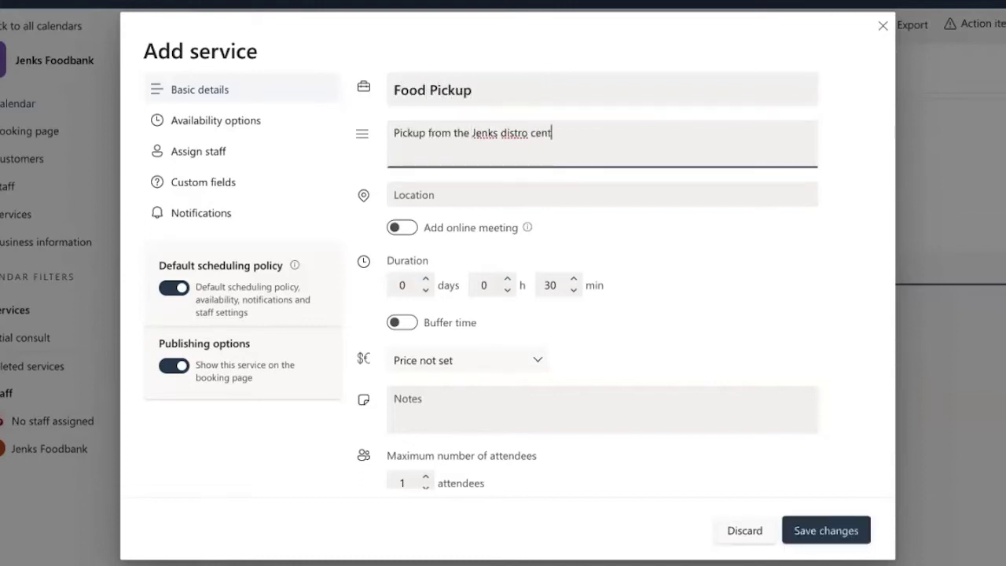
left_click(438, 196)
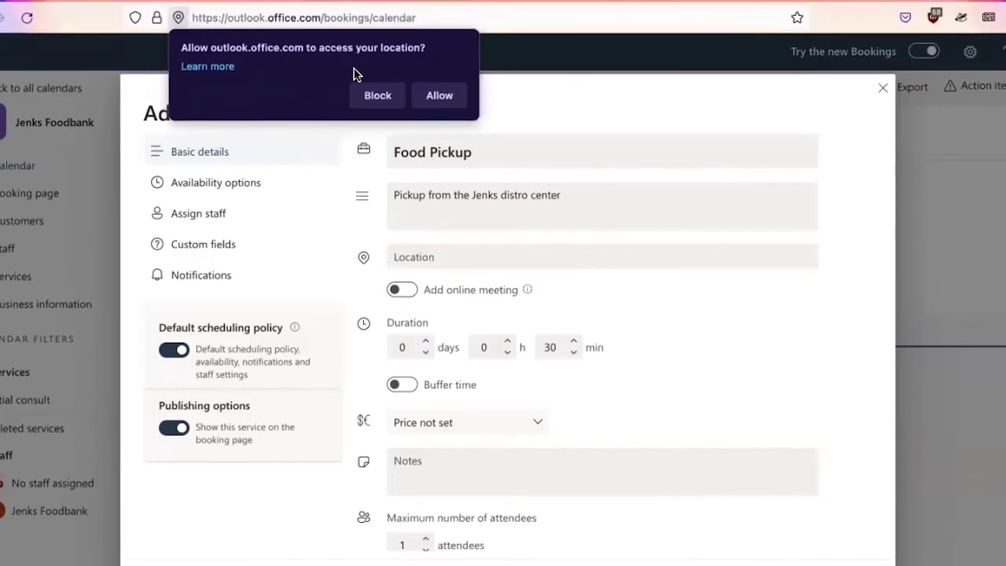
left_click(376, 97)
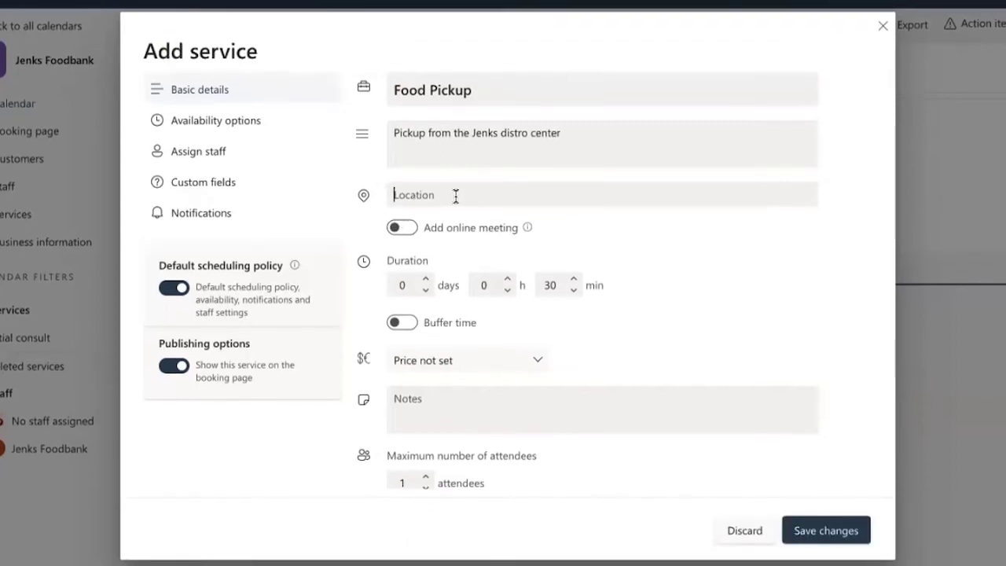
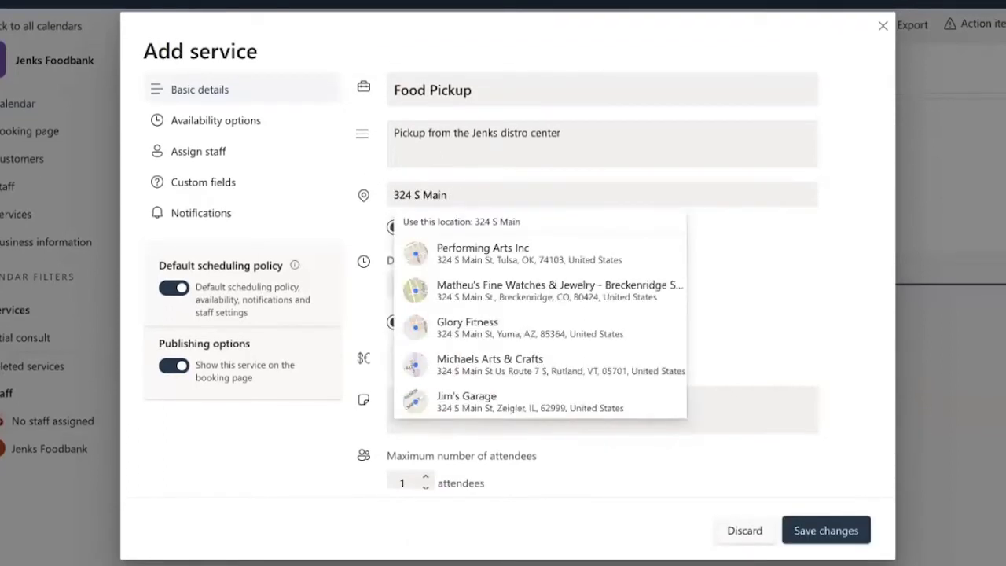
- Use the typed address as the location and set 10-minute buffers before and after
left_click(650, 233)
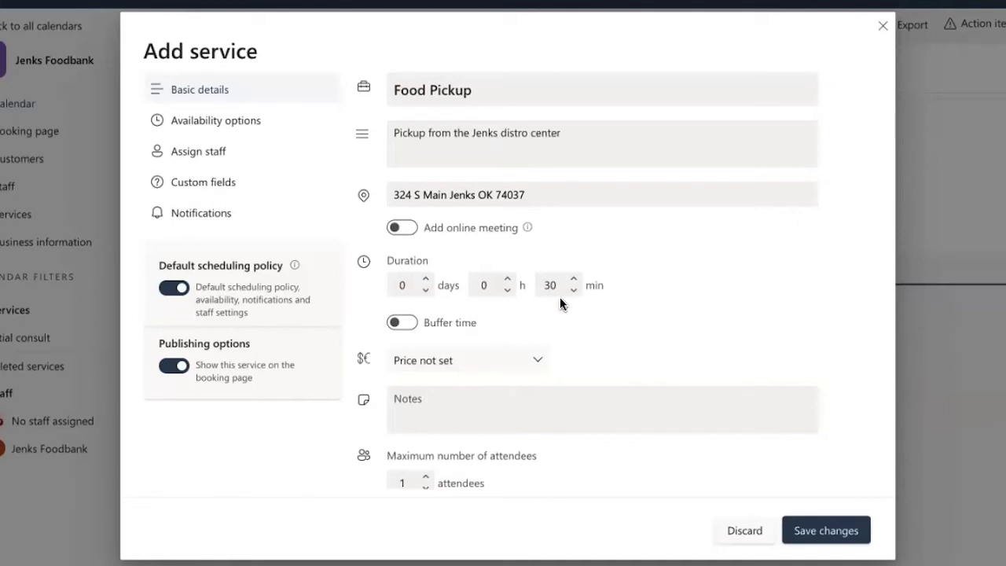
left_click(409, 326)
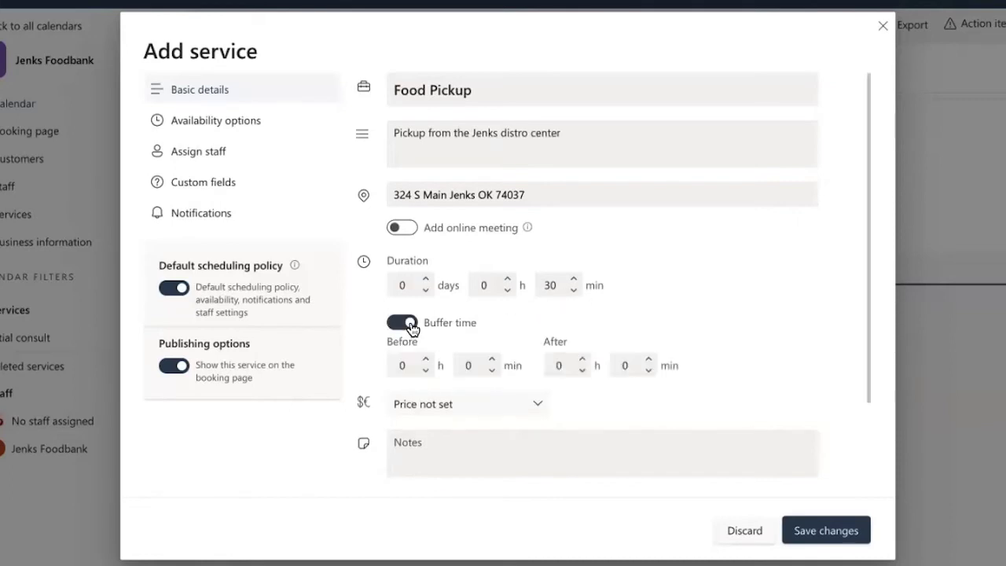
left_click(493, 360)
left_click(492, 360)
left_click(492, 360)
left_click(492, 360)
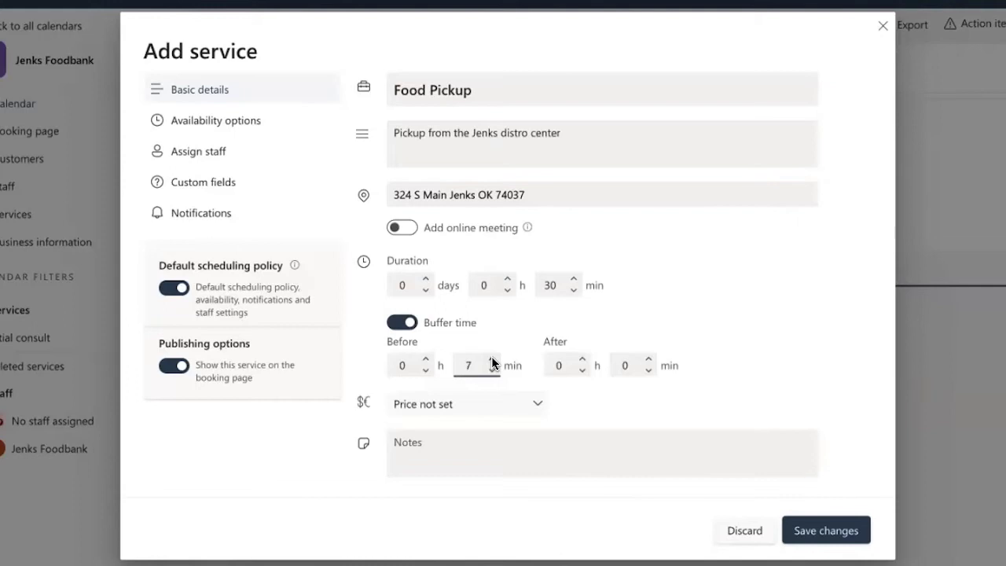
left_click(493, 360)
left_click(492, 360)
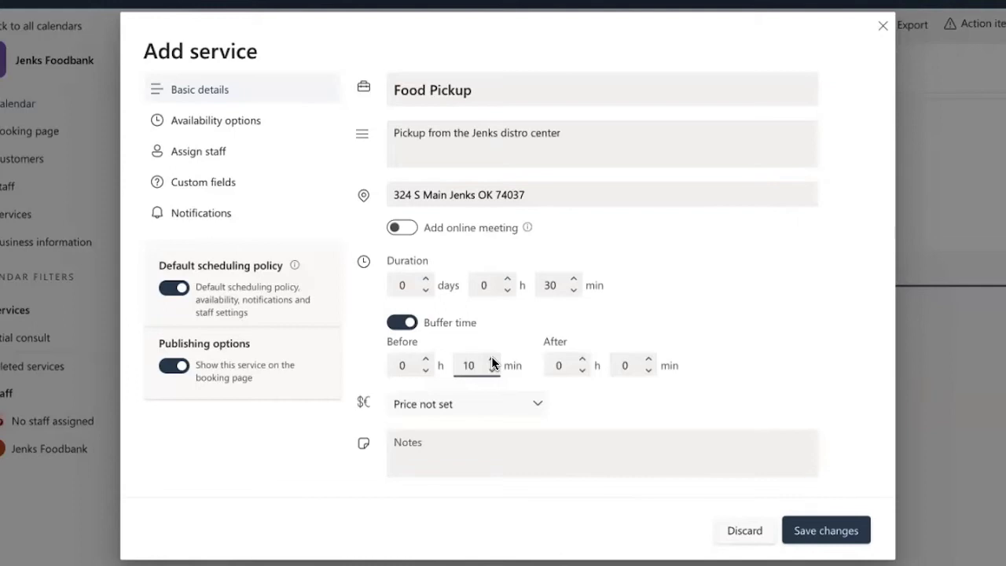
left_click(649, 360)
left_click(649, 360)
left_click(648, 361)
left_click(649, 360)
left_click(648, 360)
left_click(649, 360)
left_click(648, 360)
- Set the Food Pickup price to Free and save the service
scroll(719, 348, "down", 1)
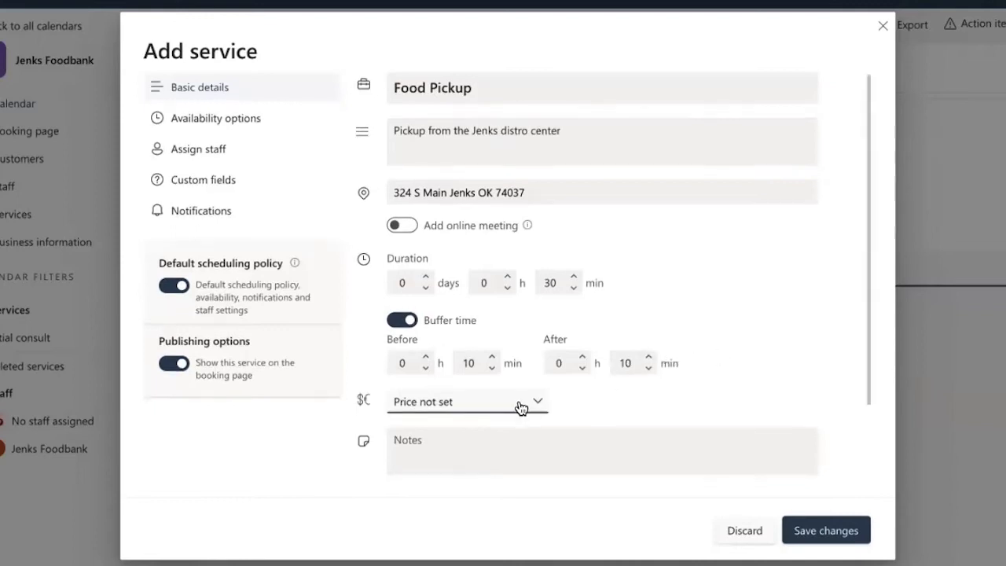
left_click(538, 405)
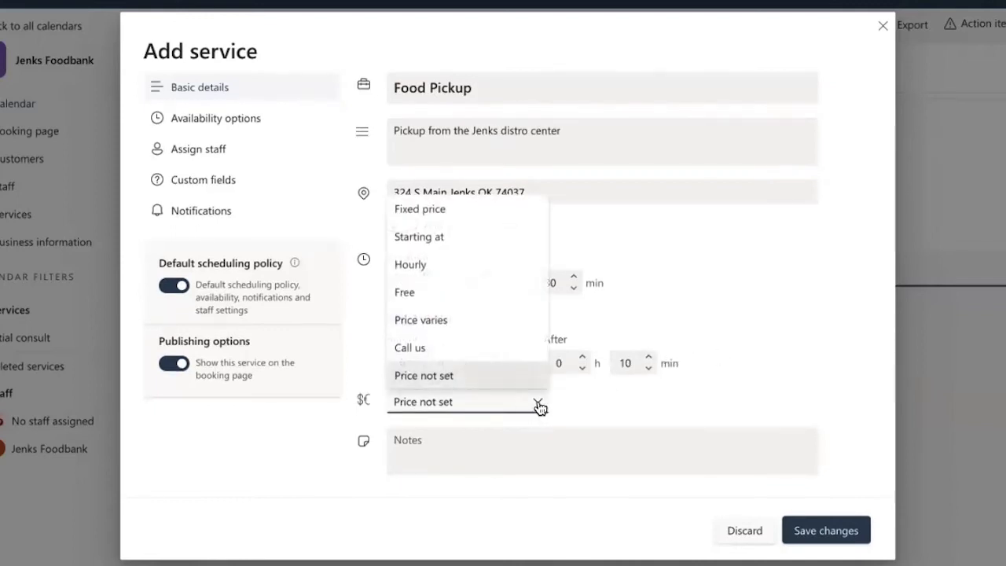
left_click(444, 299)
left_click(701, 402)
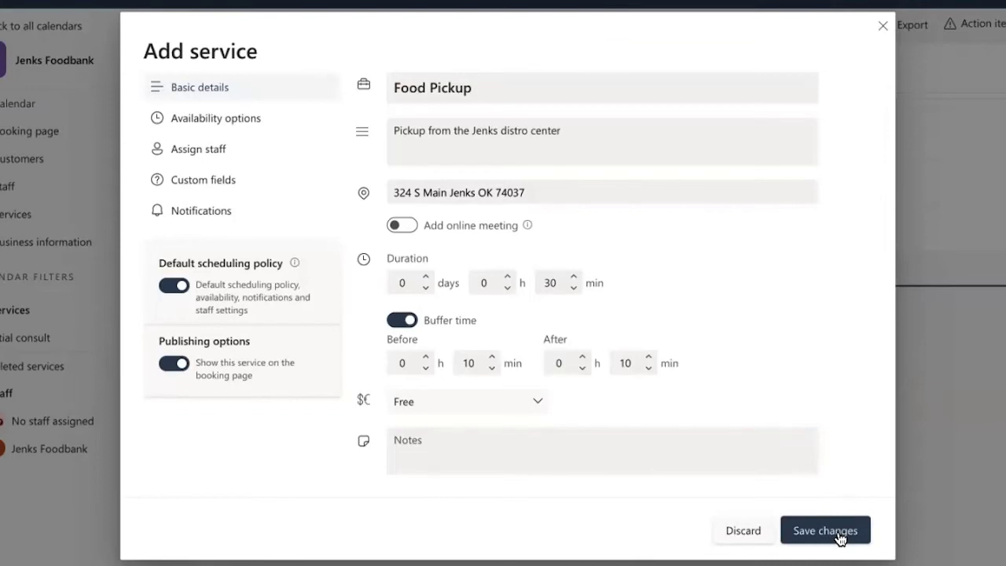
left_click(838, 537)
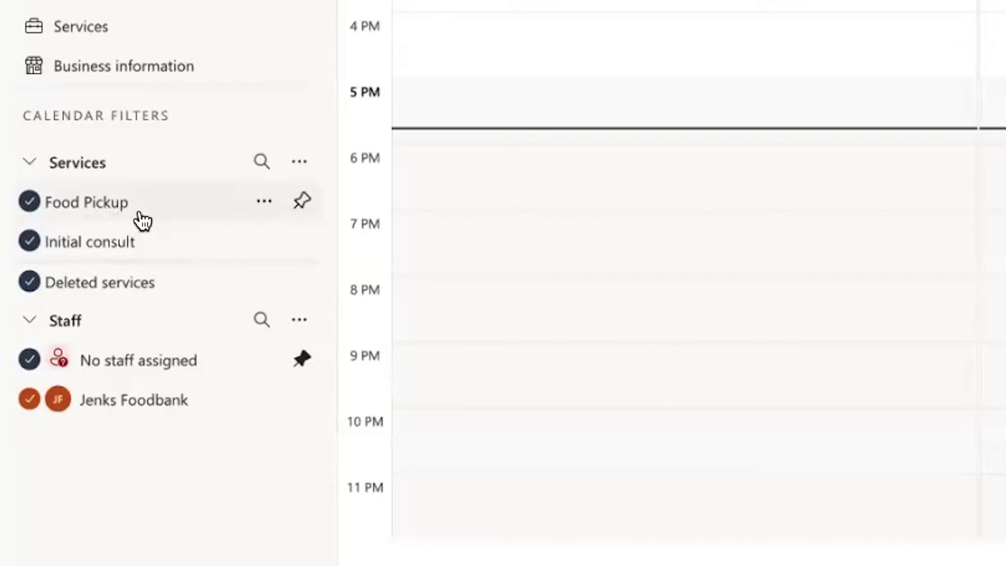
- Check Food Pickup's details, calendar availability and assigned staff, then open it in Edit service
left_click(265, 205)
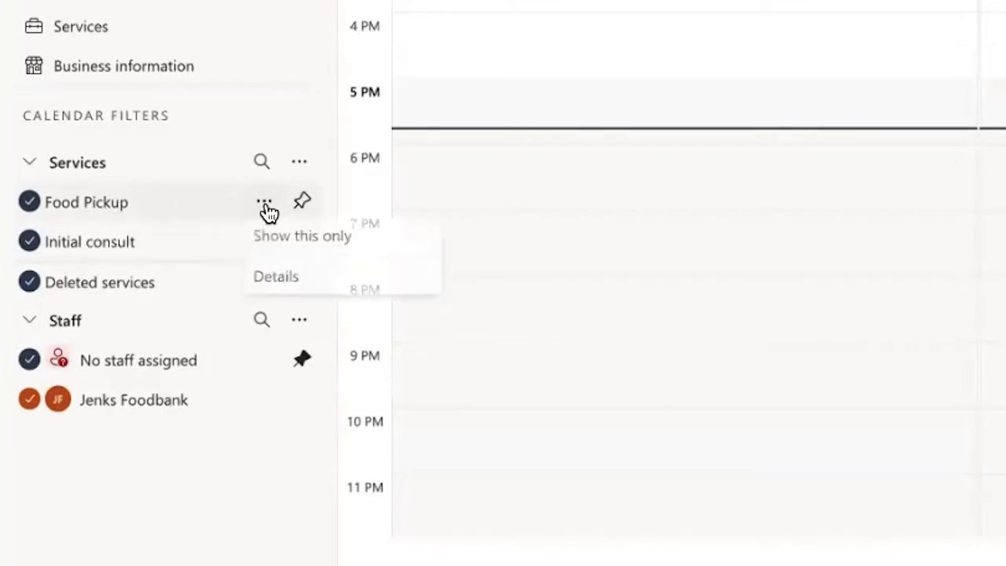
left_click(282, 281)
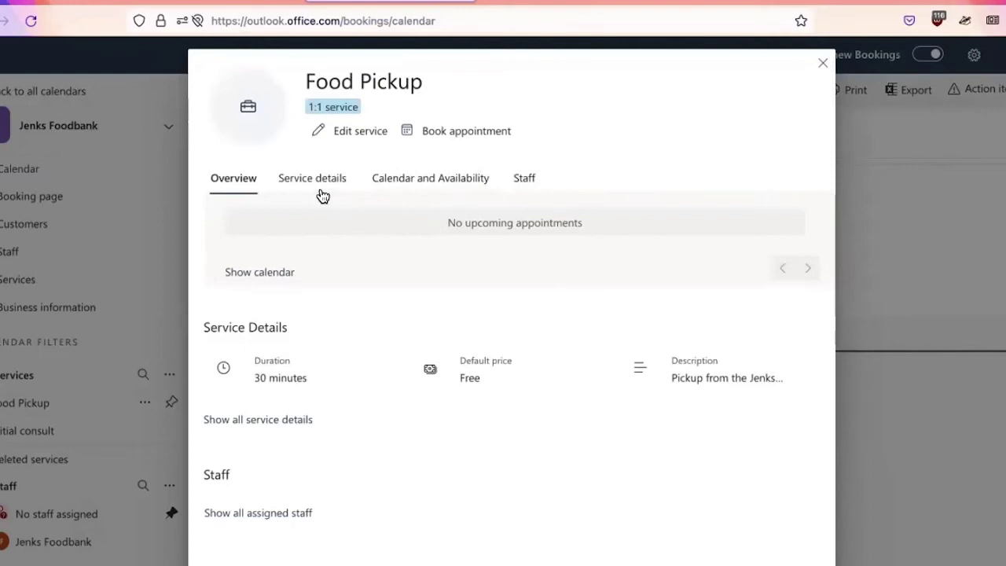
left_click(325, 192)
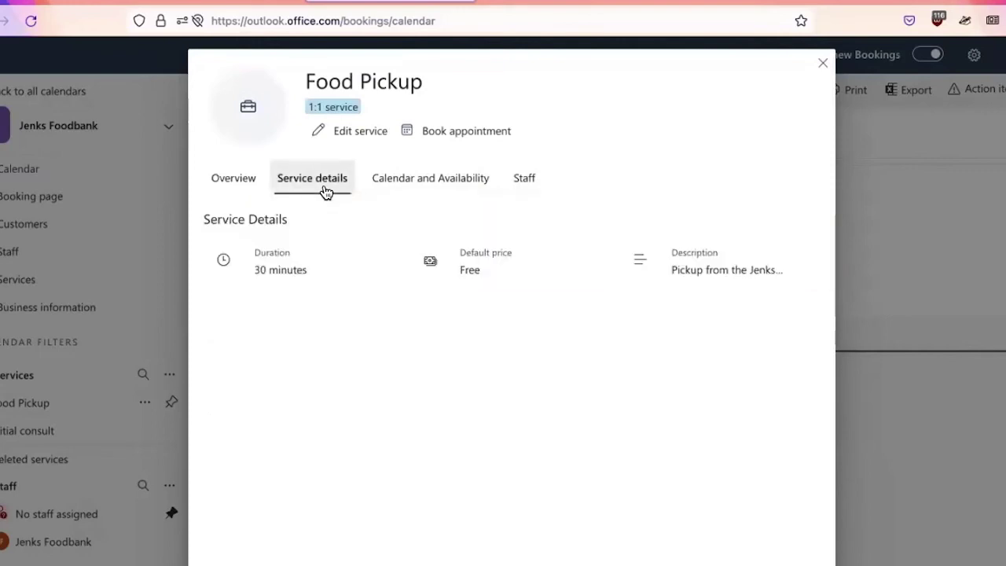
left_click(454, 191)
left_click(525, 182)
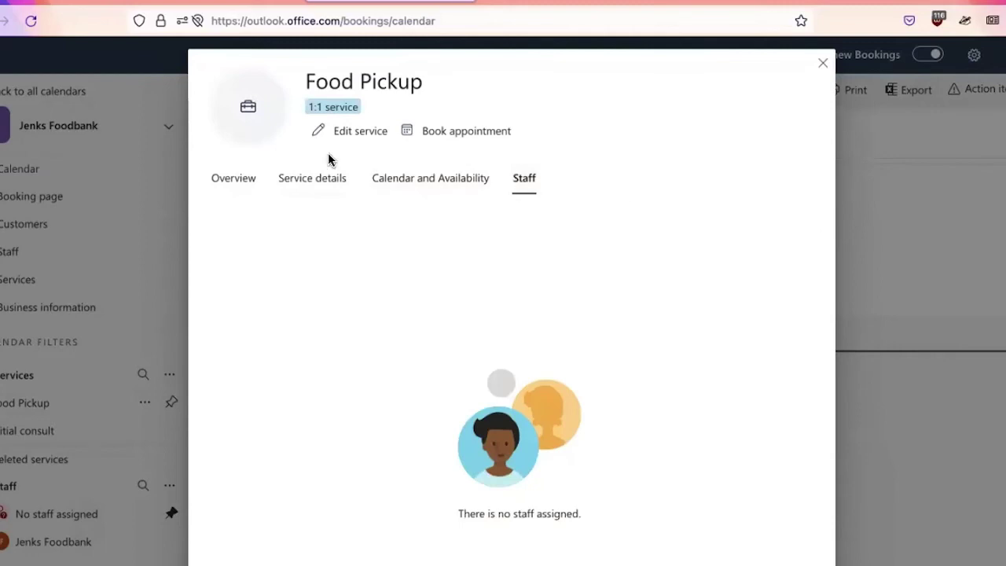
left_click(353, 133)
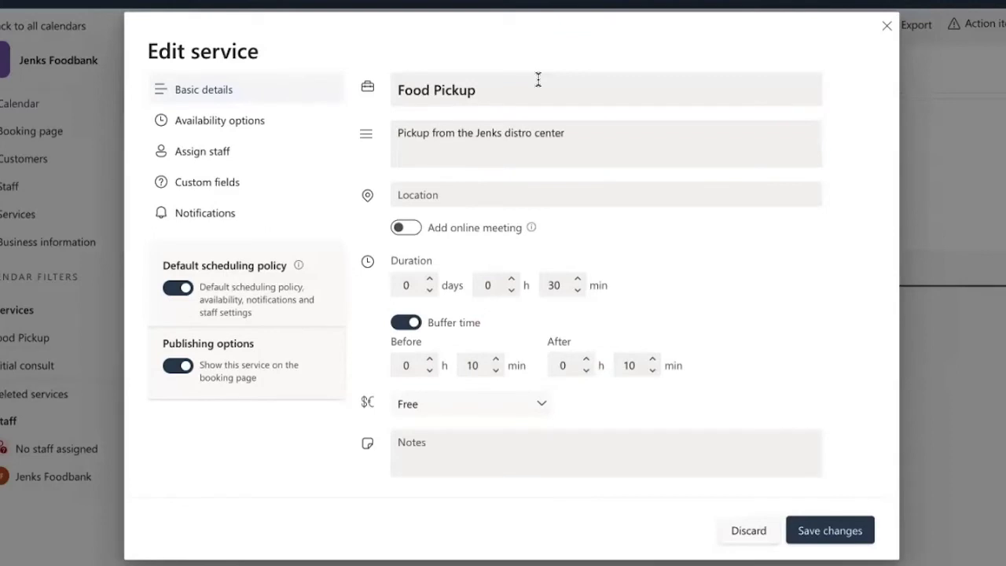
- Look over Food Pickup's availability options, staff assignment and custom fields, then save the changes
left_click(250, 129)
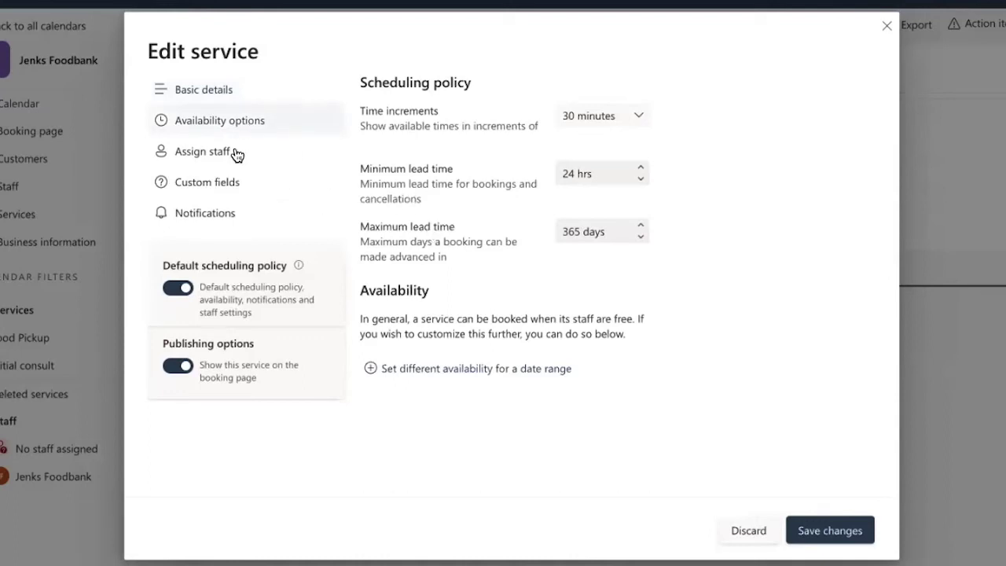
left_click(236, 154)
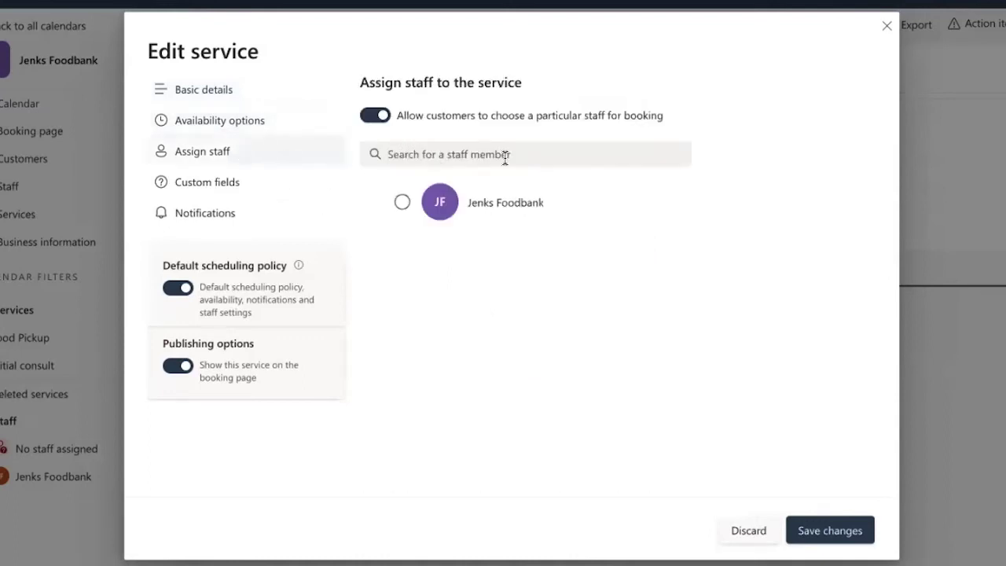
left_click(235, 189)
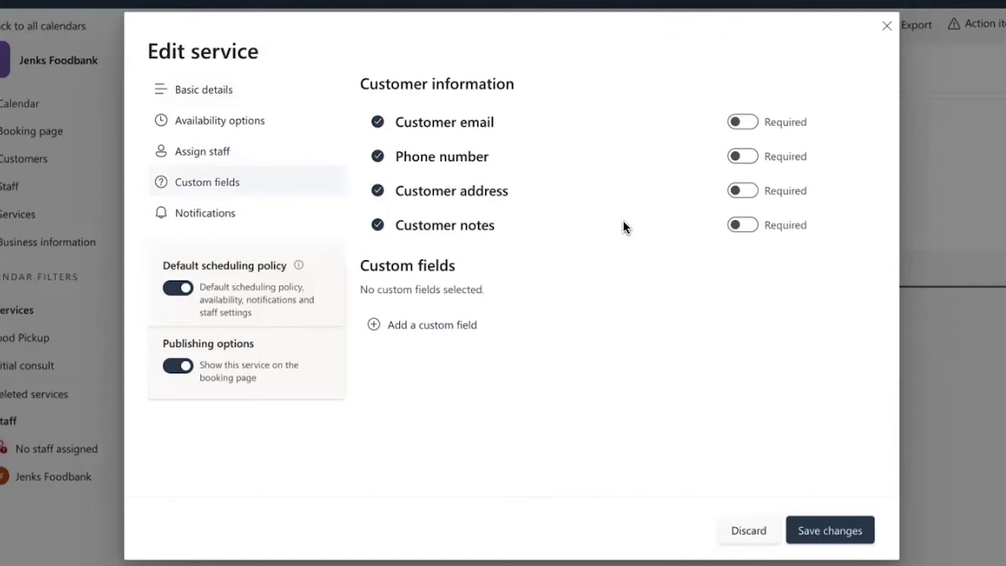
left_click(823, 538)
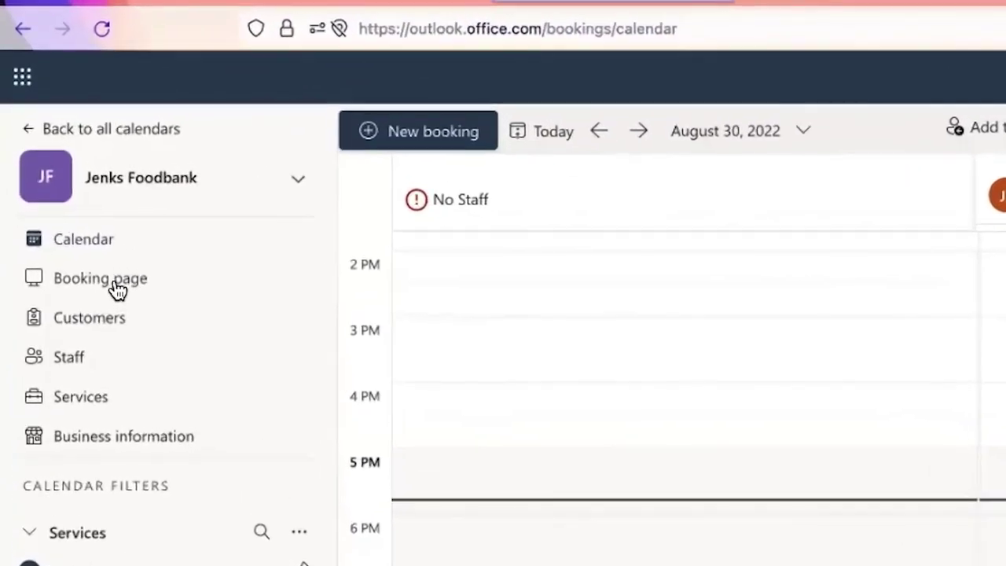
- Set the Jenks Foodbank booking page to 'Available to anyone' and save it
left_click(116, 291)
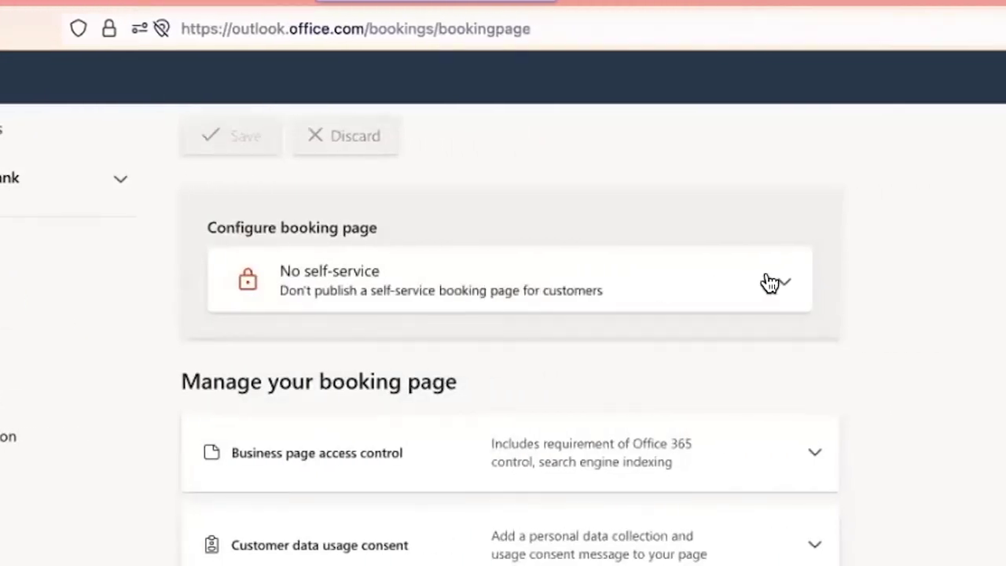
left_click(786, 287)
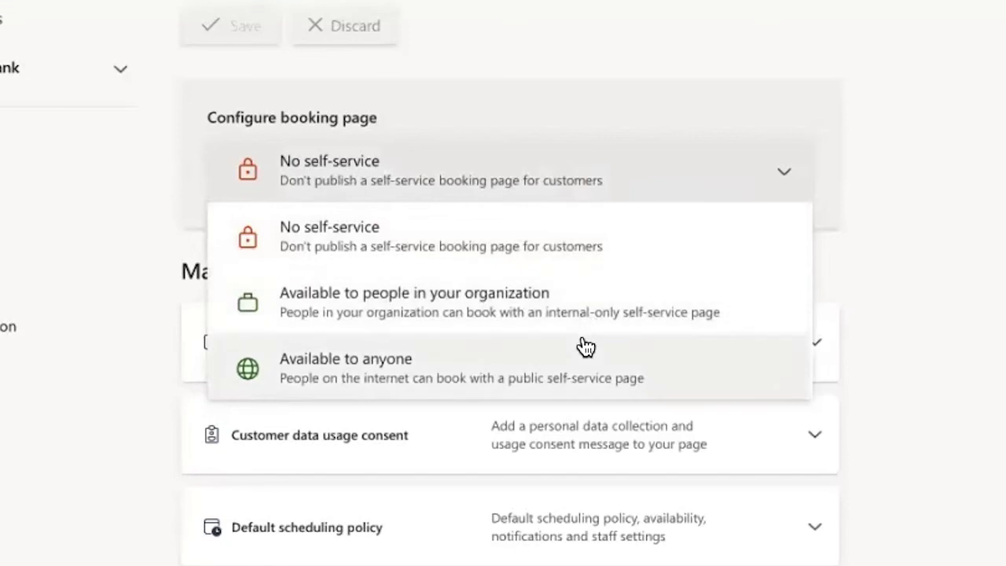
left_click(488, 373)
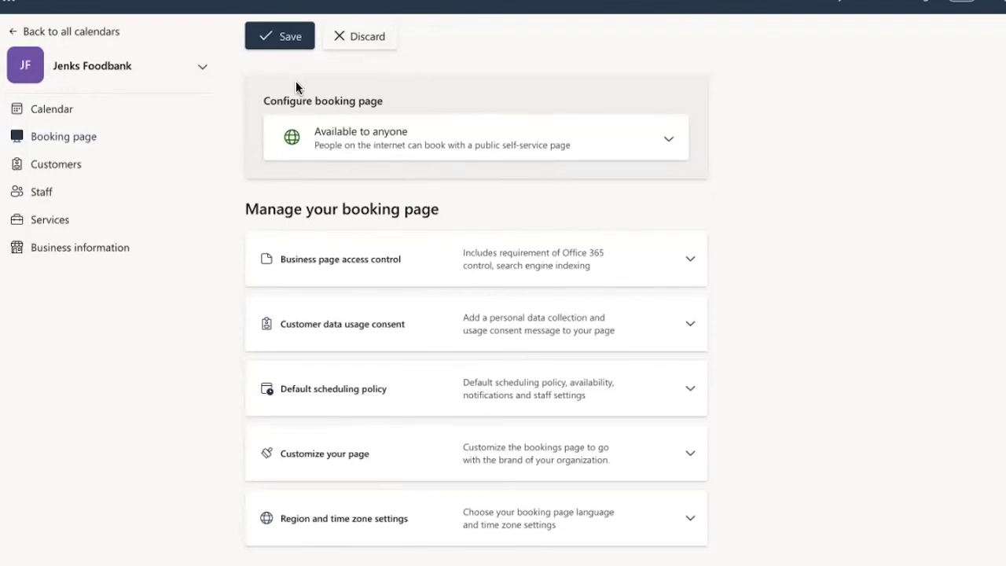
left_click(288, 40)
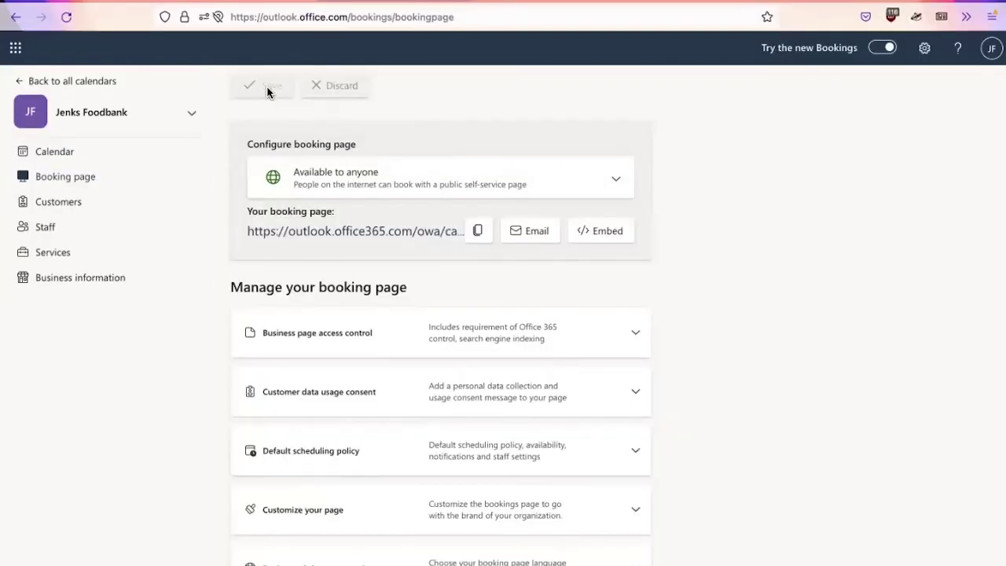
- Open the public Jenks Foodbank booking page and scroll through it
left_click(420, 234)
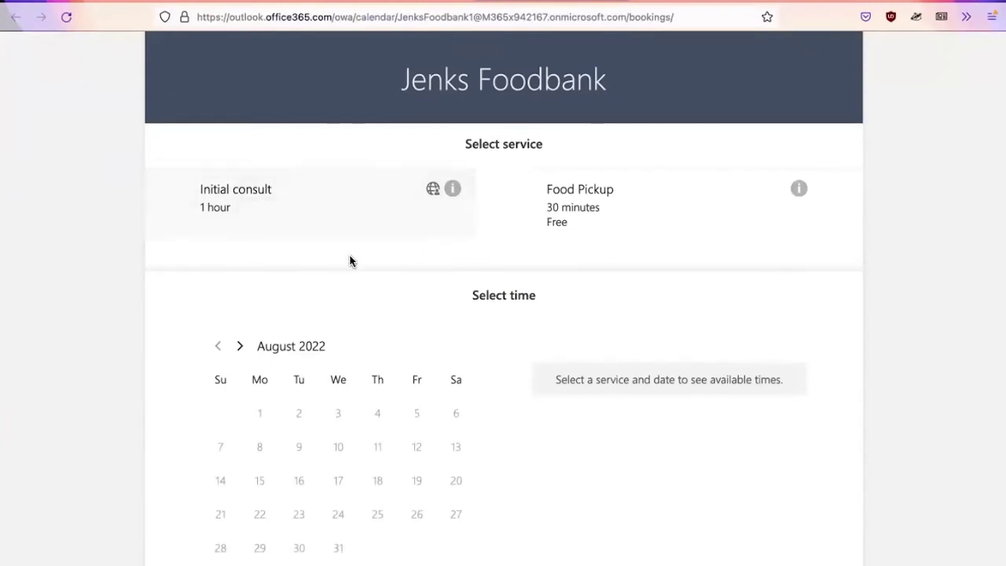
scroll(125, 329, "down", 2)
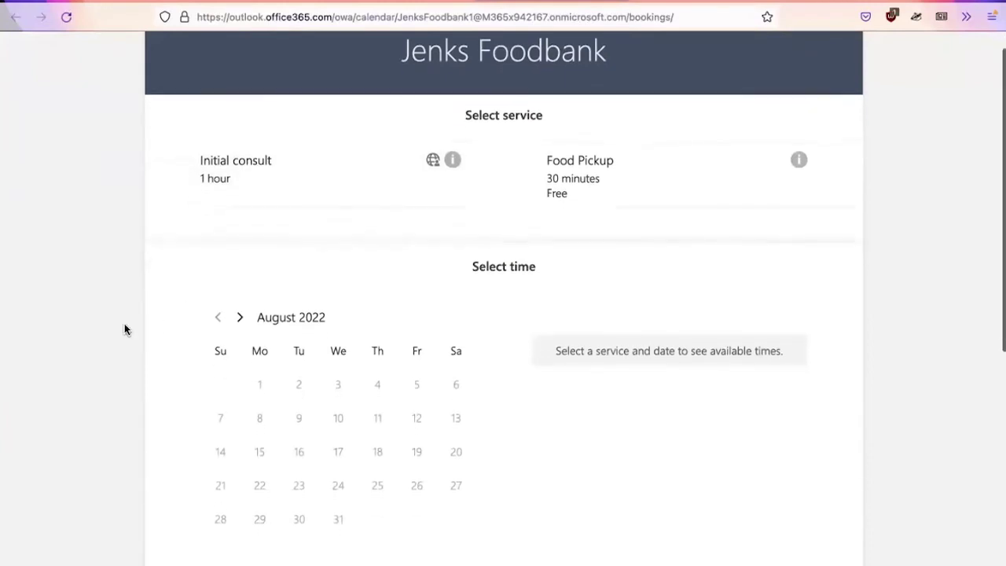
scroll(125, 329, "down", 5)
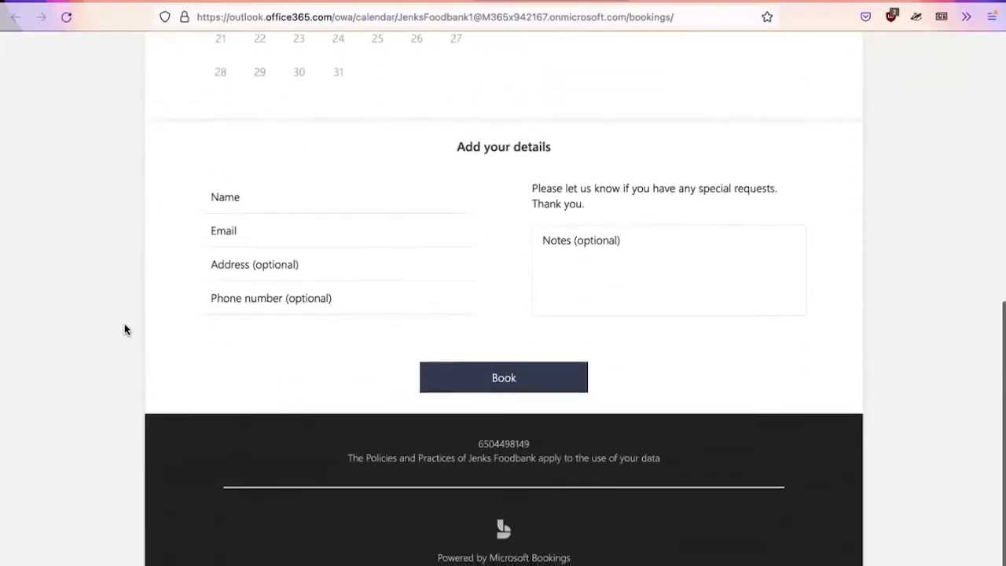
scroll(124, 329, "up", 6)
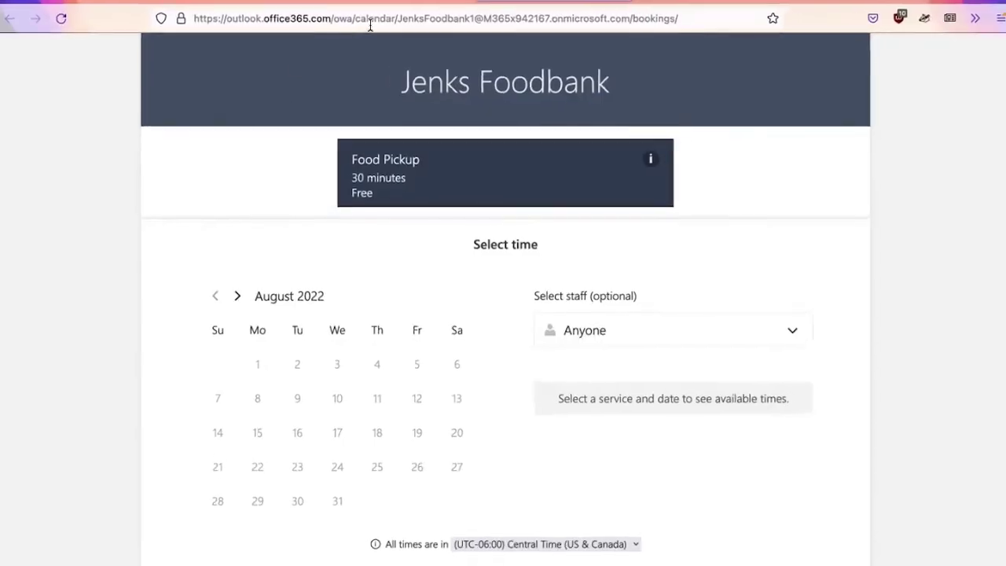
- Copy the booking page's web address and return to Outlook Mail
left_click(370, 19)
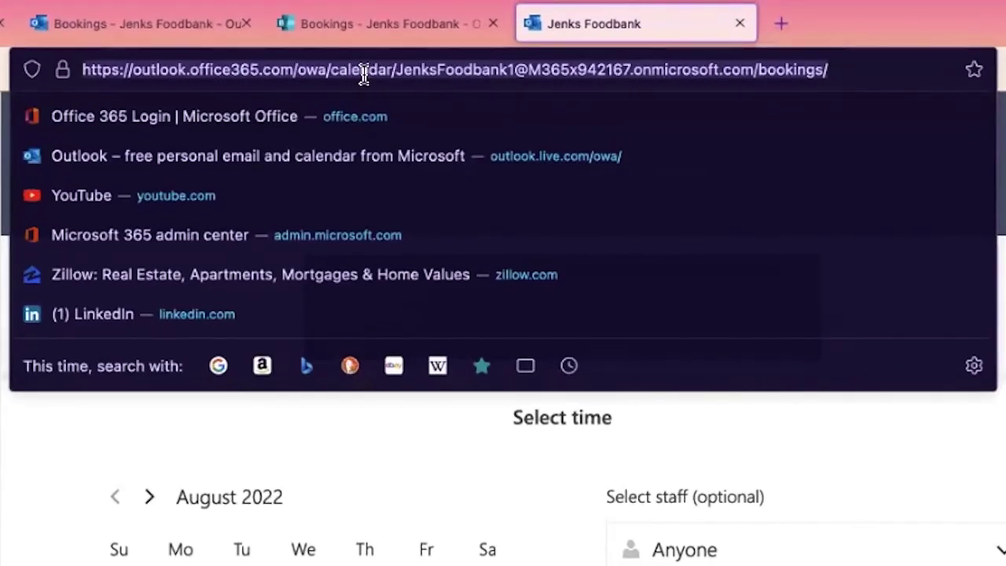
right_click(363, 72)
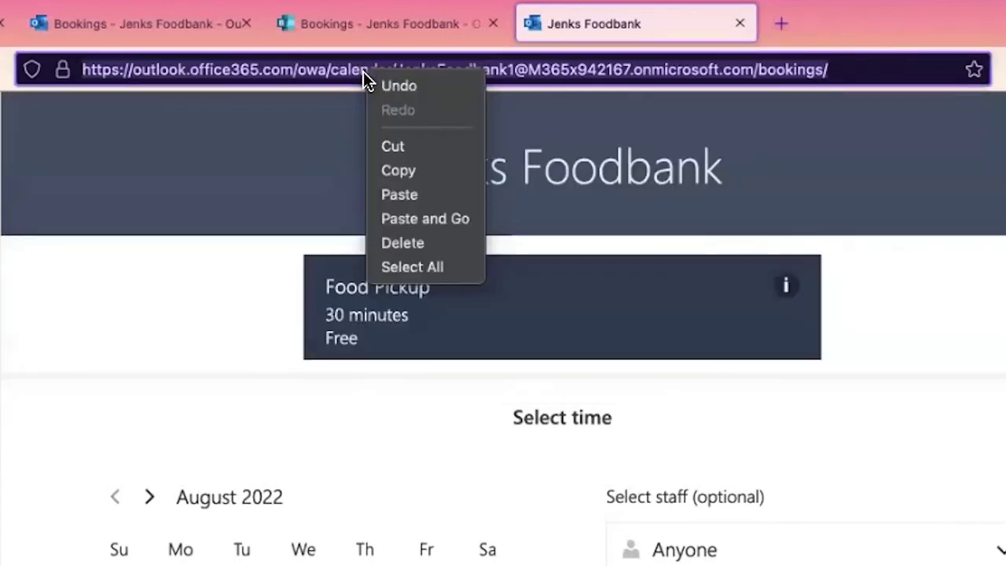
left_click(401, 172)
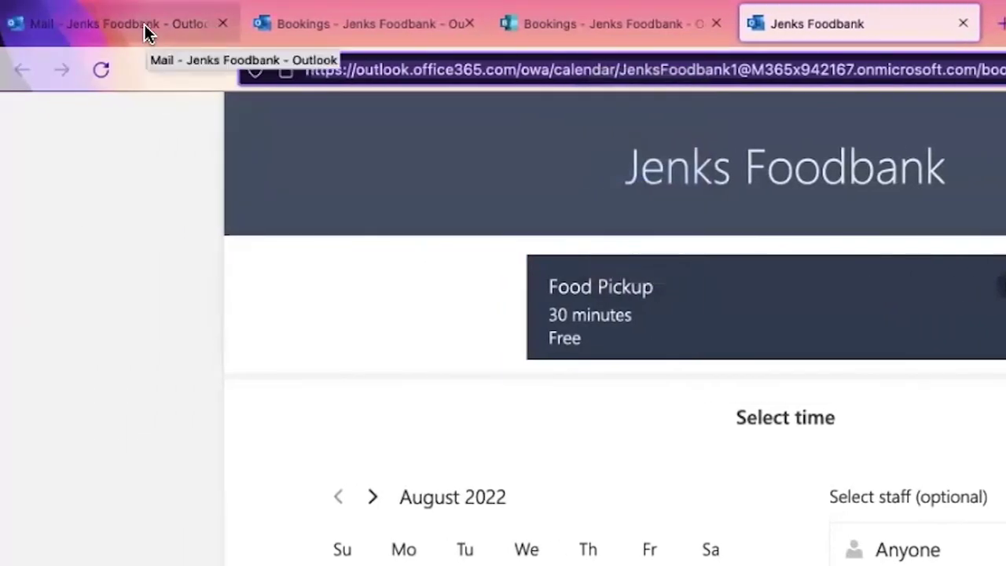
left_click(144, 25)
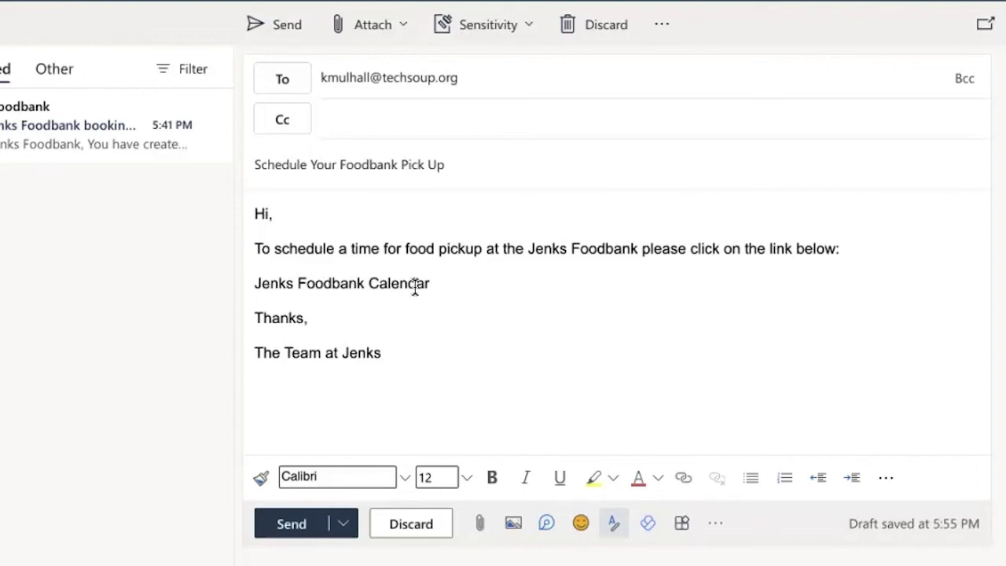
- Select the 'Jenks Foodbank Calendar' line in the draft and bring up its link options
triple_click(437, 284)
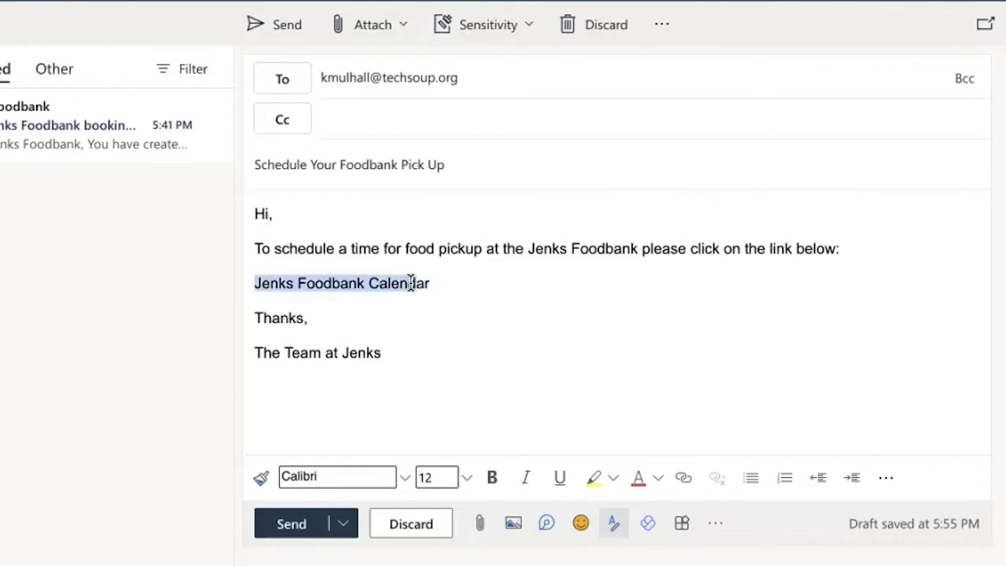
left_click(408, 283)
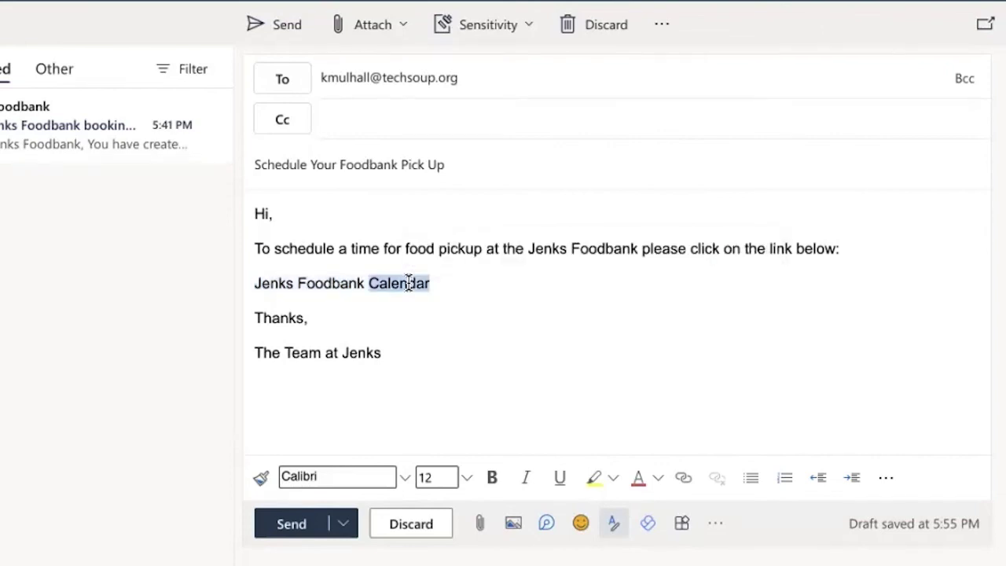
triple_click(408, 283)
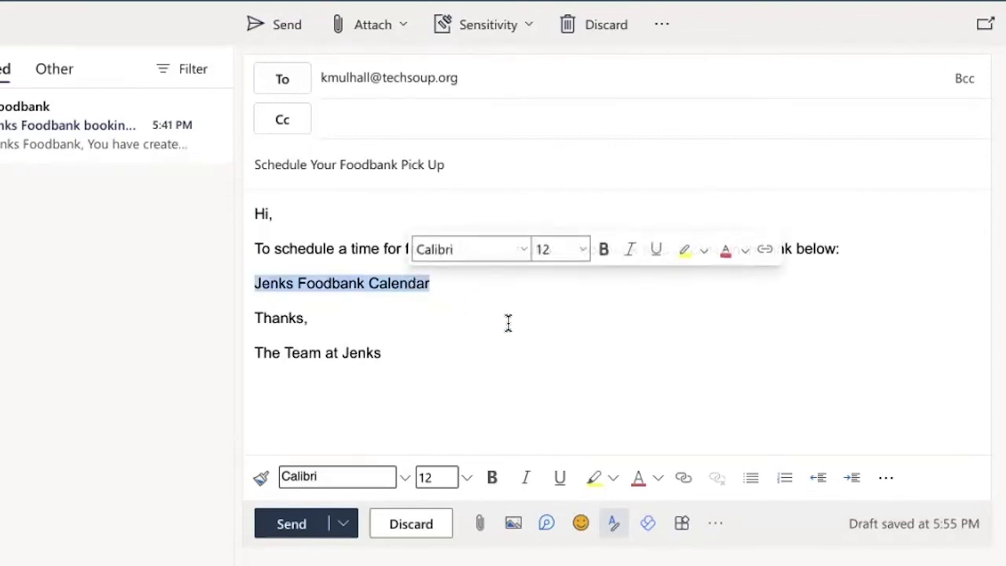
left_click(686, 485)
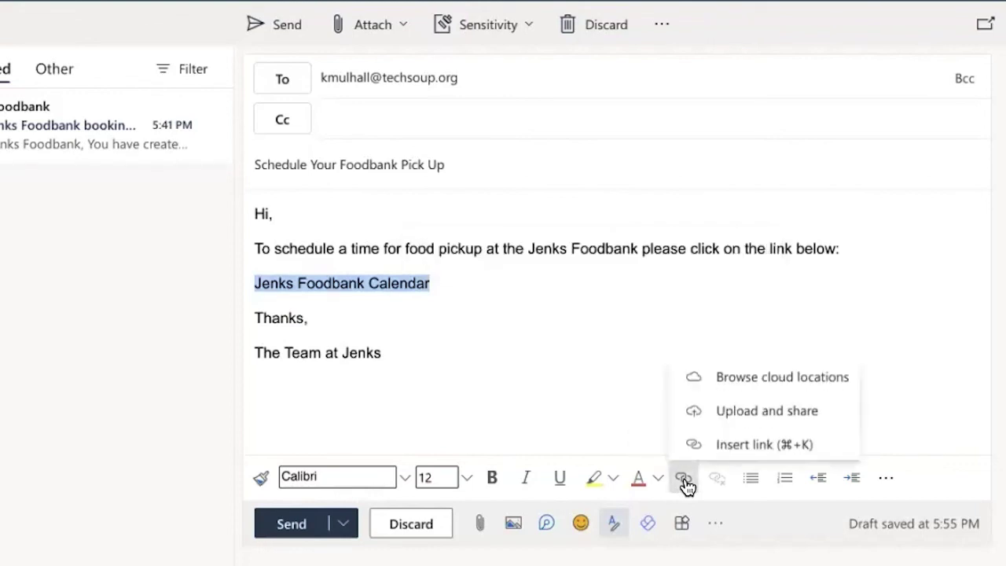
- Link 'Jenks Foodbank Calendar' to the pasted booking page URL
left_click(725, 445)
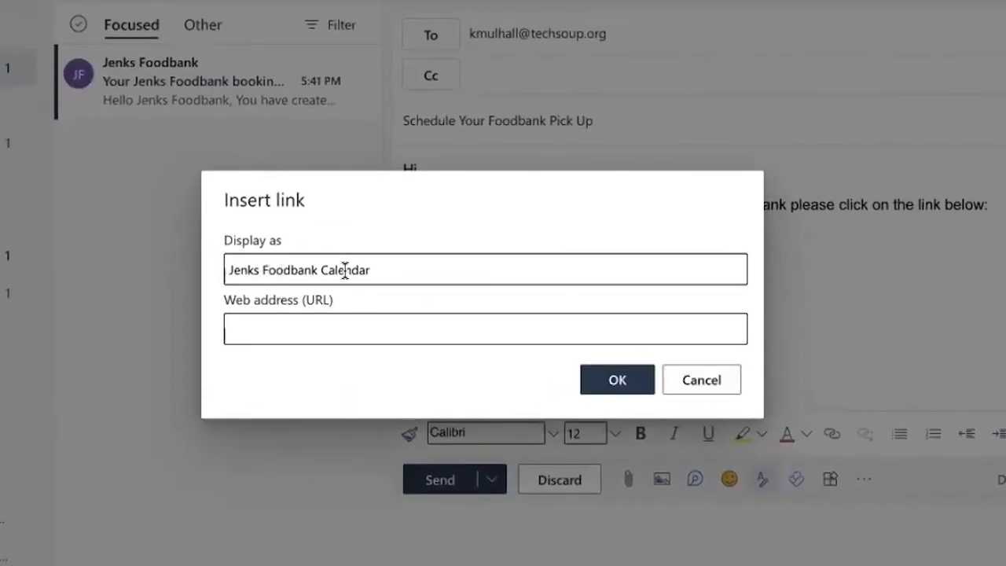
right_click(351, 329)
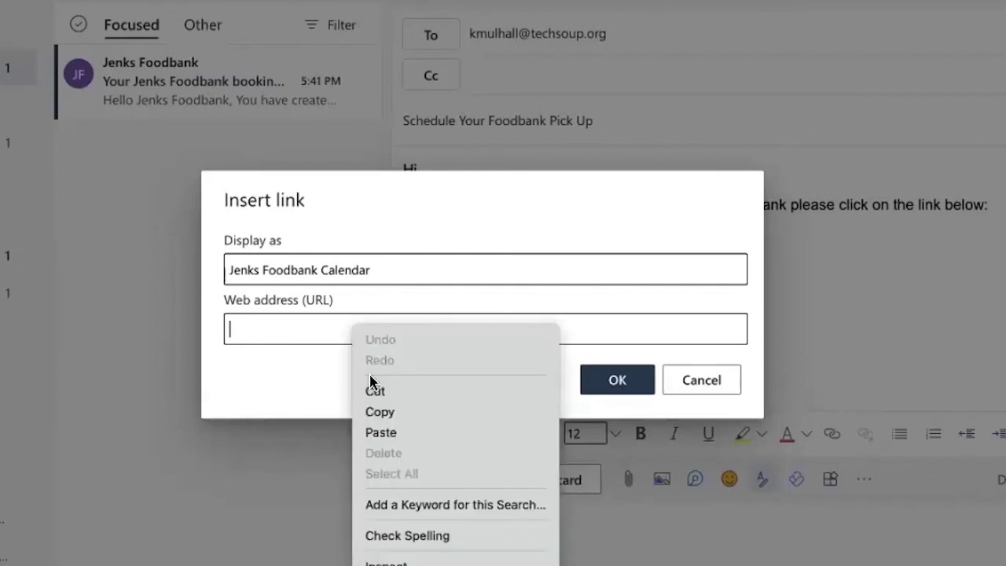
left_click(388, 433)
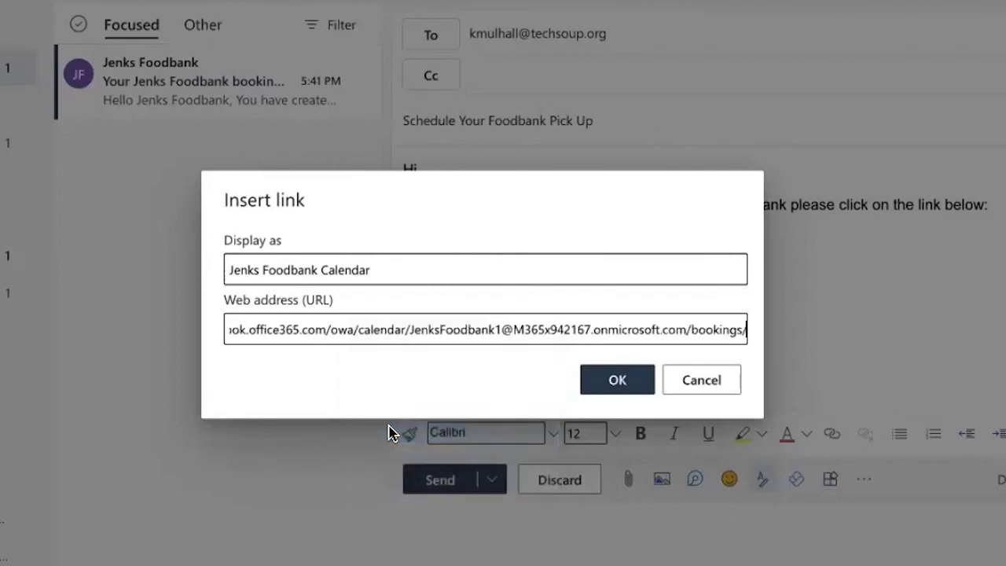
left_click(618, 380)
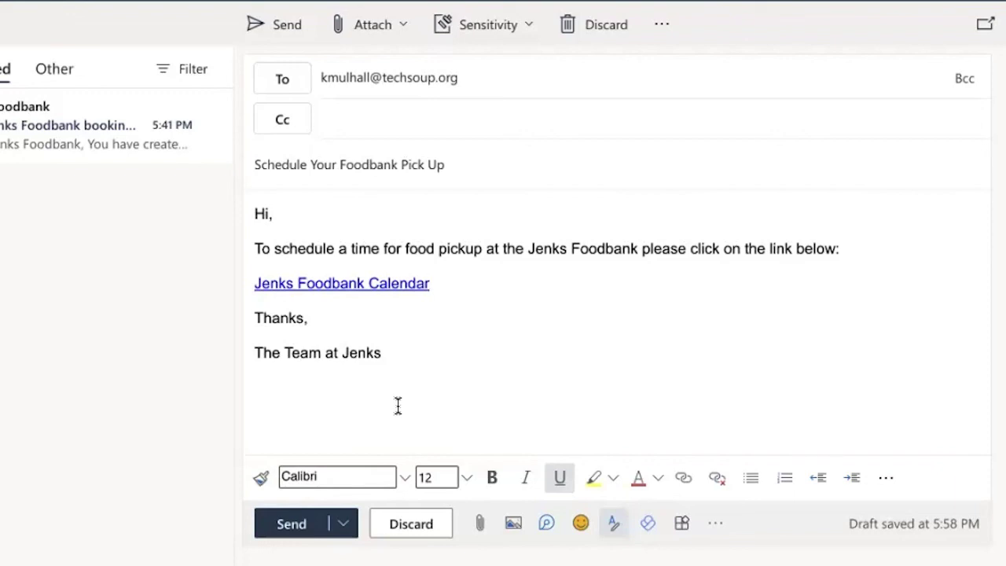
- Send the 'Schedule Your Foodbank Pick Up' email with the booking link
left_click(302, 524)
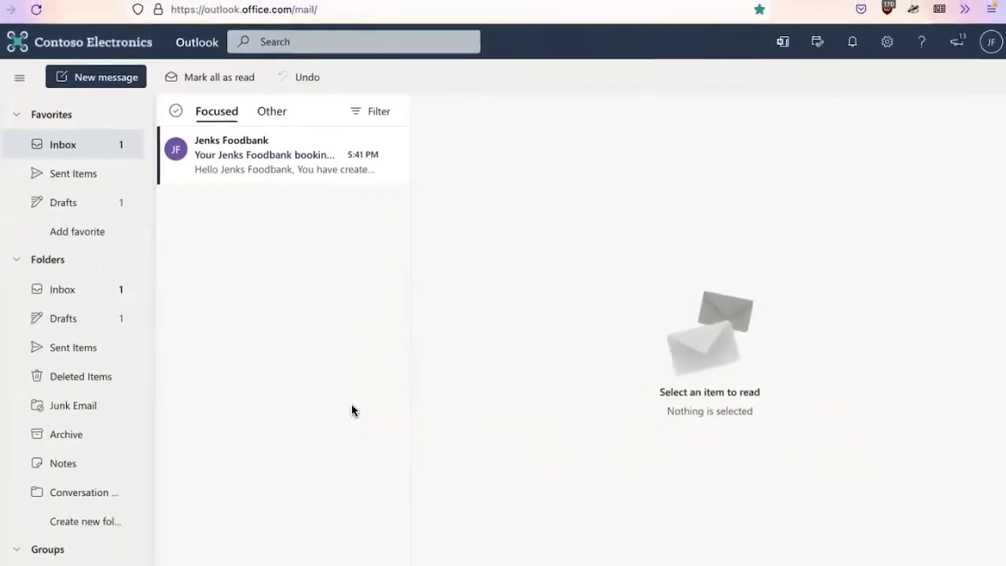